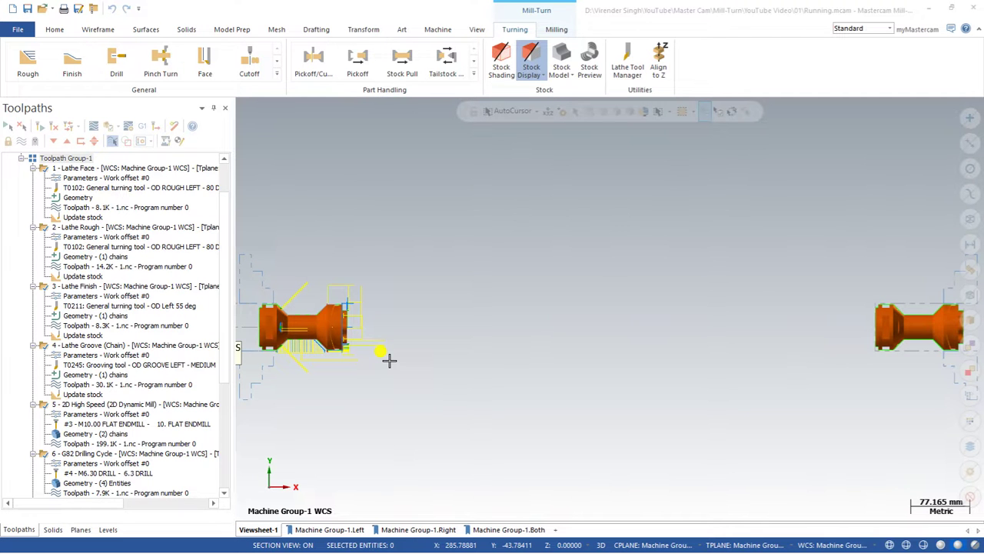
# Step: Show the solid parts shaded with their edges and return to the top view around the left spindle's part
pyautogui.moveTo(389, 360); pyautogui.dragTo(347, 306, button='middle')
pyautogui.scroll(3, 348, 306)
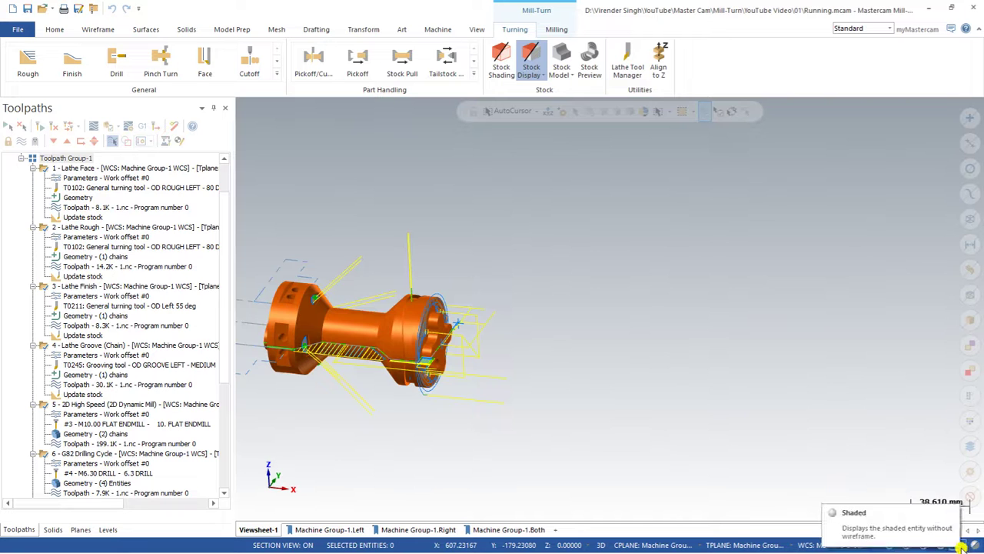
pyautogui.click(922, 543)
pyautogui.scroll(1, 497, 303)
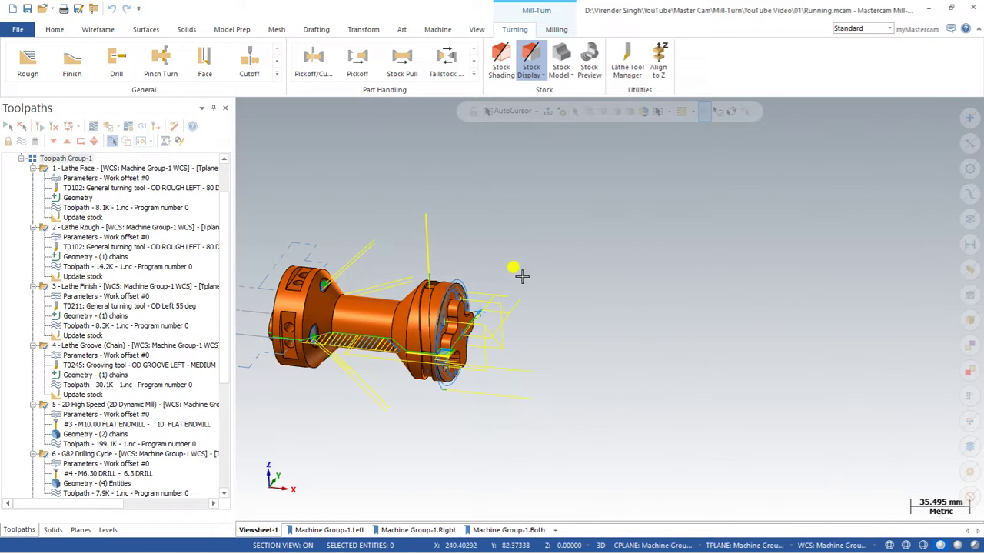
pyautogui.rightClick(519, 271)
pyautogui.click(538, 336)
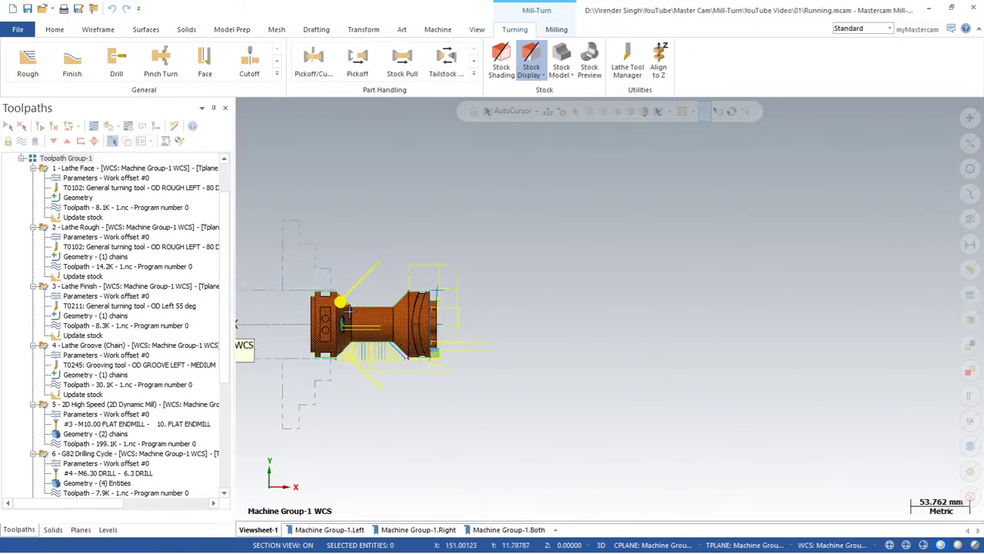
pyautogui.scroll(1, 356, 319)
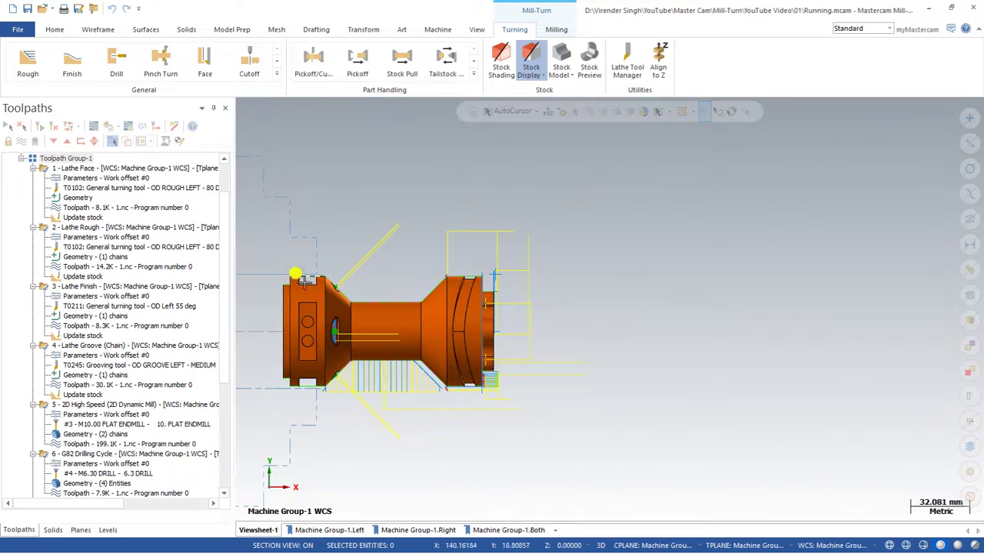
pyautogui.scroll(2, 226, 204)
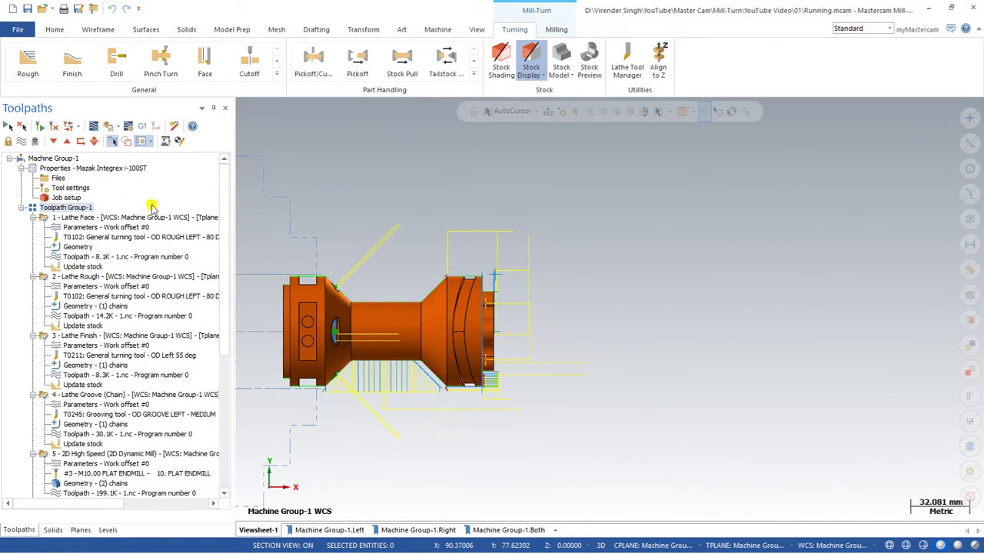
# Step: Check the work holding page of the machine group's job setup and look through the existing operations to the last one
pyautogui.click(67, 198)
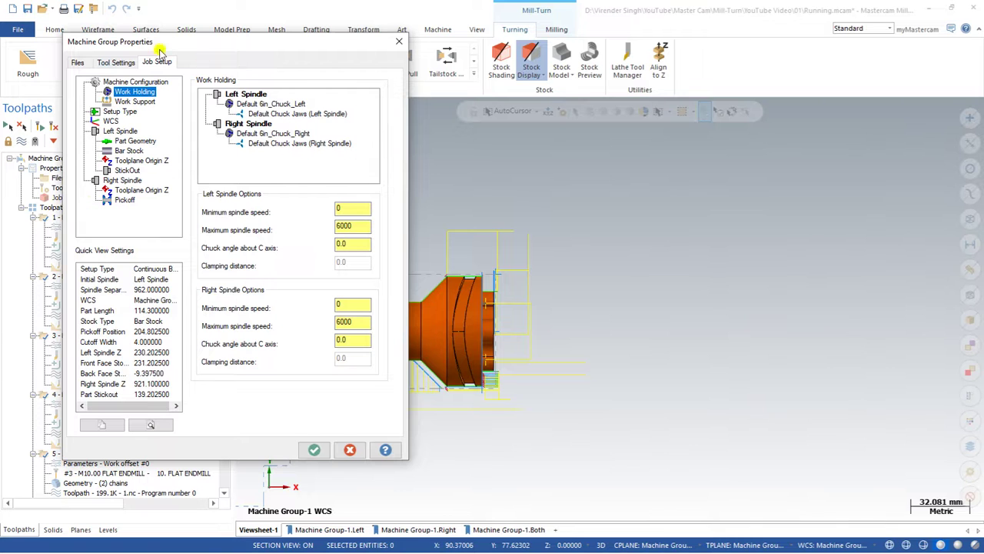
pyautogui.press('Escape')
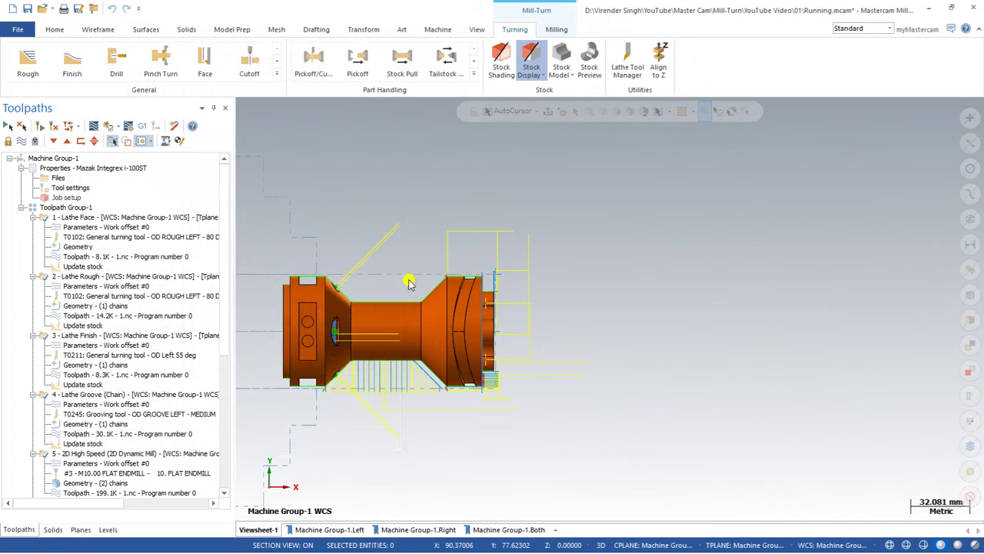
pyautogui.scroll(-8, 391, 274)
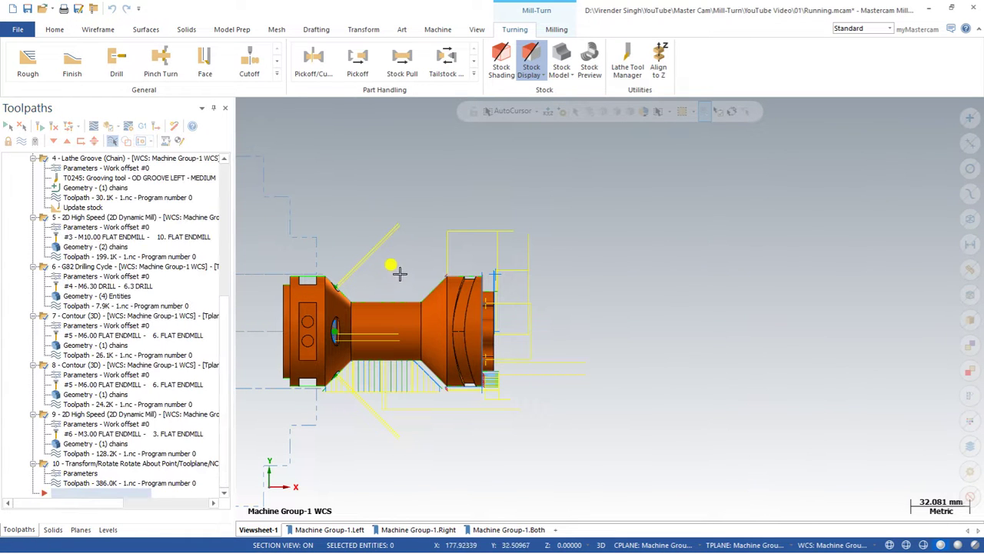
pyautogui.scroll(-1, 409, 300)
pyautogui.scroll(1, 409, 300)
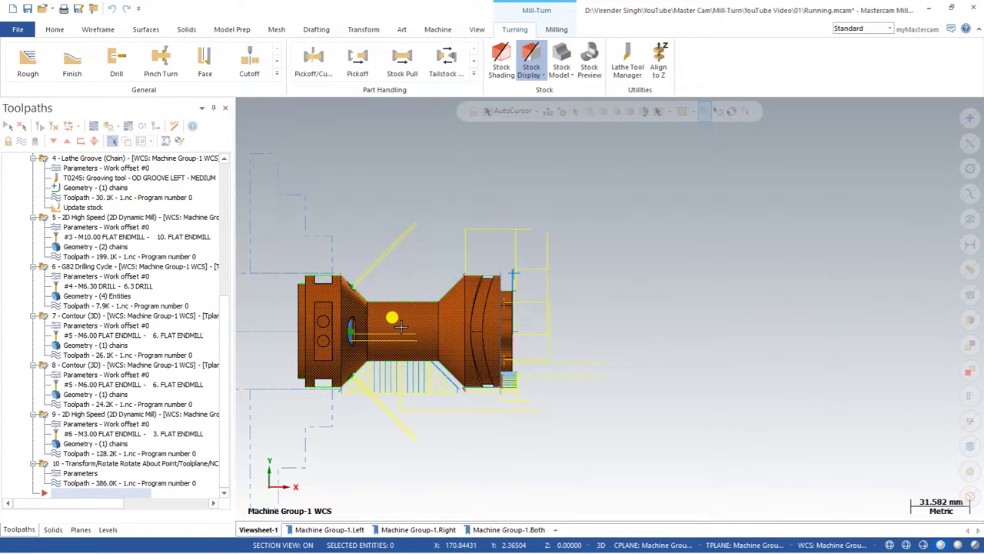
# Step: Examine the left spindle's part and toolpaths in 3D and from the top, including both spindles together
pyautogui.scroll(1, 392, 323)
pyautogui.moveTo(419, 339)
pyautogui.mouseDown(button='middle')
pyautogui.moveTo(411, 279)
pyautogui.moveTo(366, 281)
pyautogui.moveTo(384, 302)
pyautogui.moveTo(341, 297)
pyautogui.moveTo(325, 308)
pyautogui.moveTo(332, 330)
pyautogui.mouseUp(button='middle')
pyautogui.scroll(1, 334, 314)
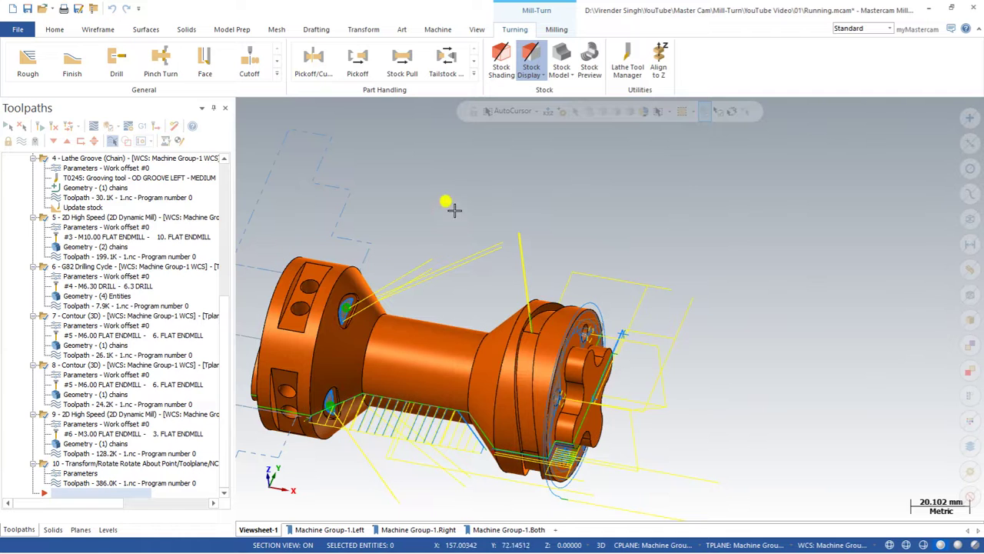
pyautogui.rightClick(452, 208)
pyautogui.click(469, 278)
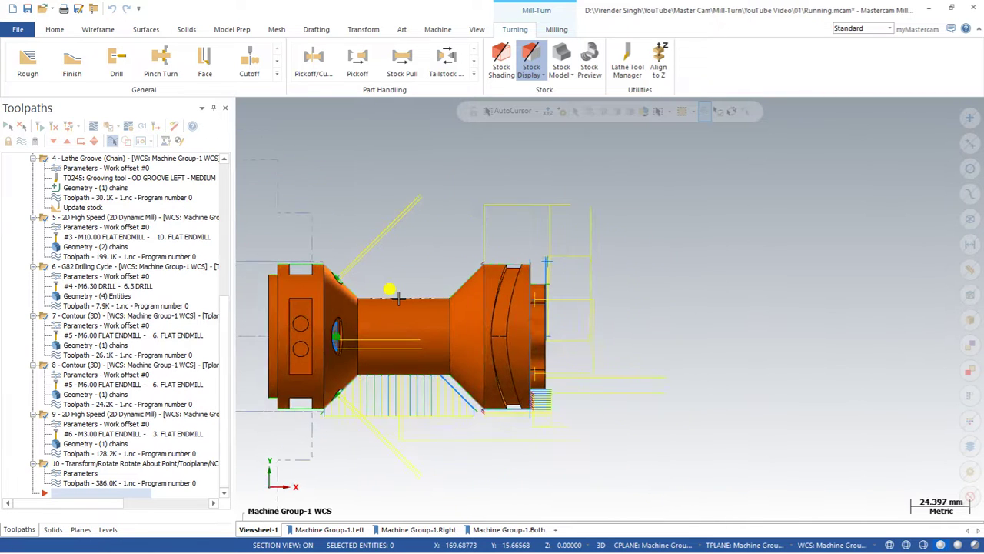
pyautogui.scroll(-3, 387, 292)
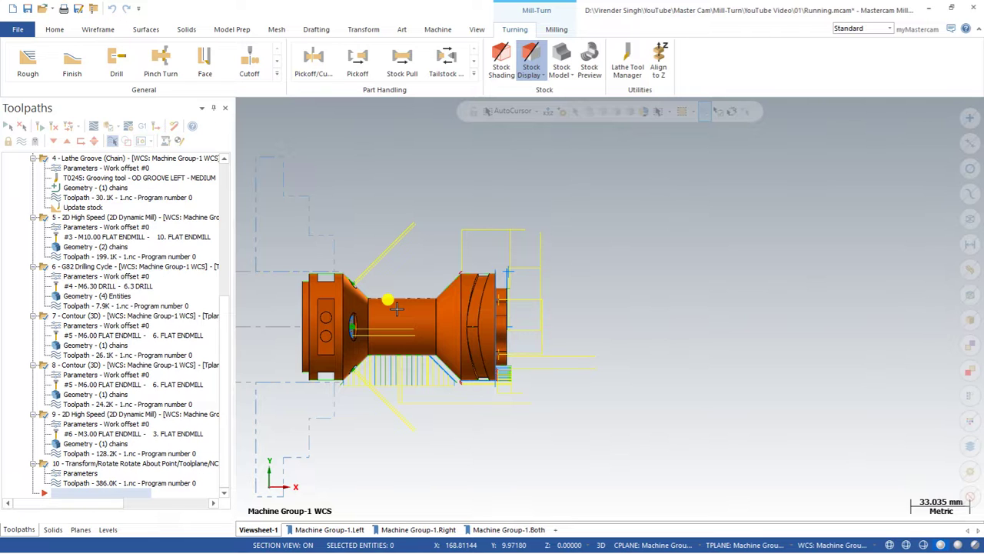
pyautogui.scroll(-5, 396, 309)
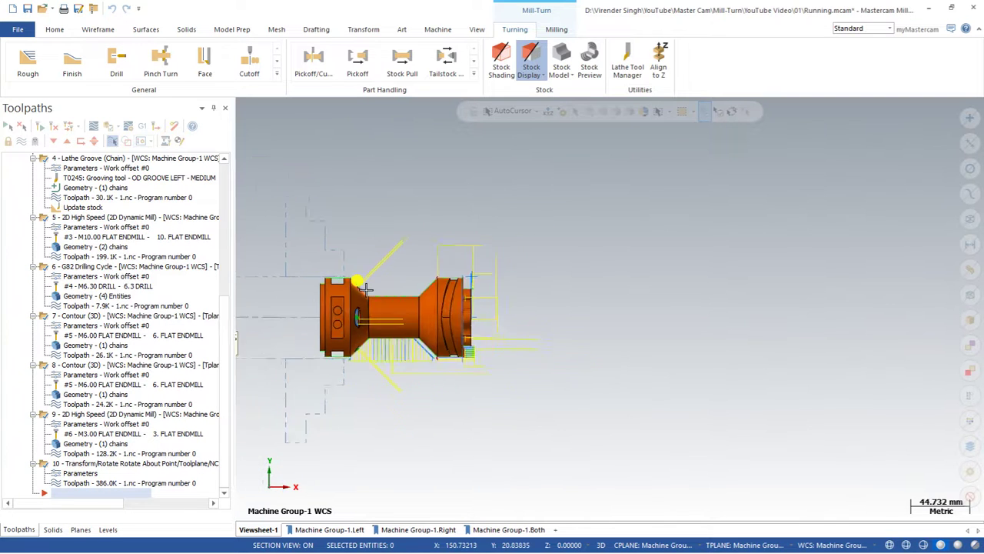
pyautogui.scroll(1, 368, 282)
pyautogui.scroll(-1, 446, 279)
pyautogui.scroll(1, 461, 285)
pyautogui.scroll(1, 484, 290)
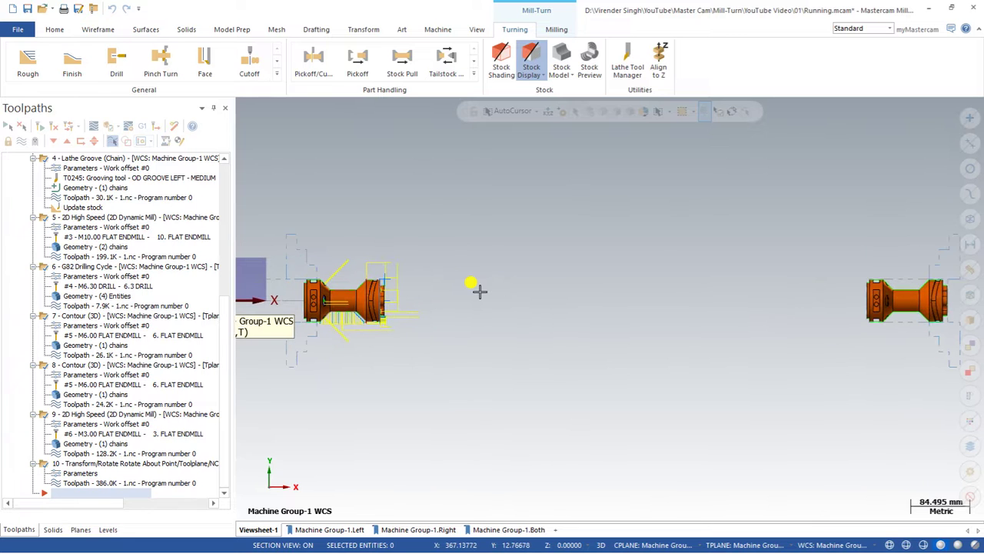
pyautogui.scroll(-1, 430, 288)
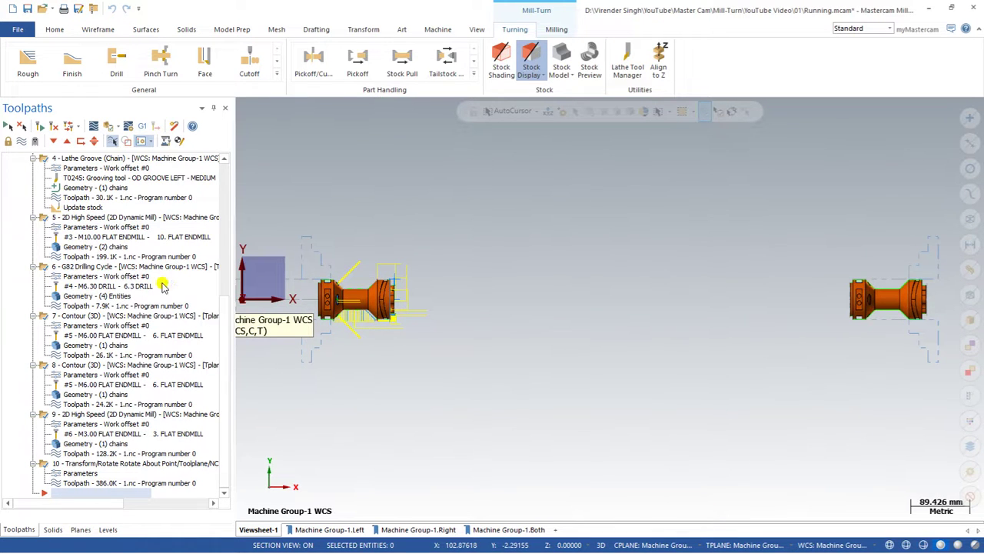
# Step: Collapse Toolpath Group-1 in the operations tree
pyautogui.scroll(8, 188, 323)
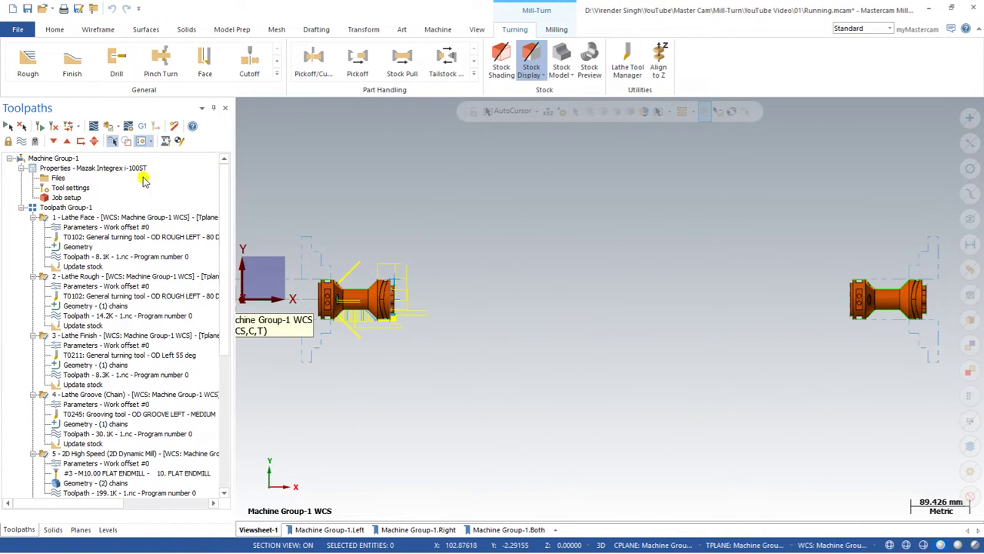
pyautogui.click(22, 208)
pyautogui.scroll(1, 413, 267)
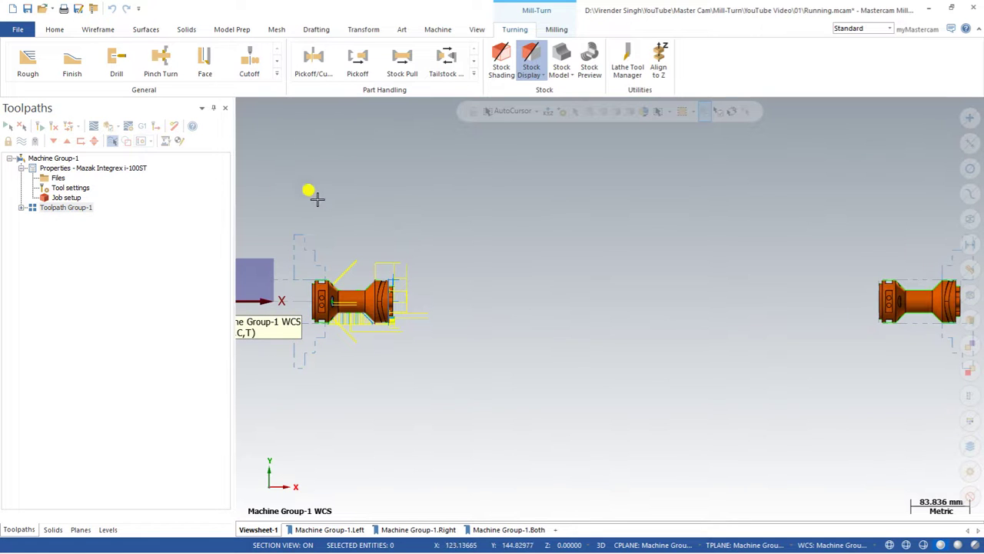
pyautogui.scroll(-1, 316, 197)
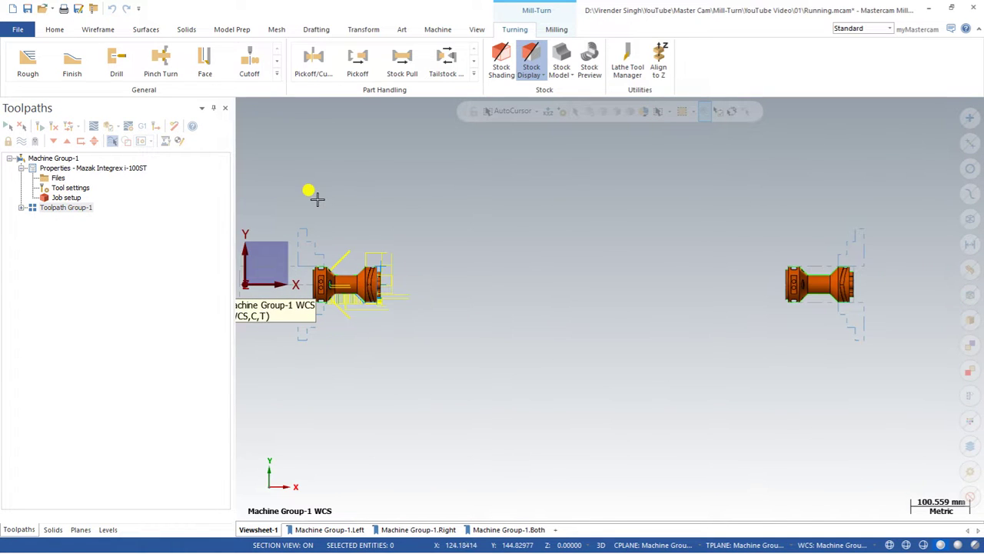
pyautogui.scroll(1, 382, 213)
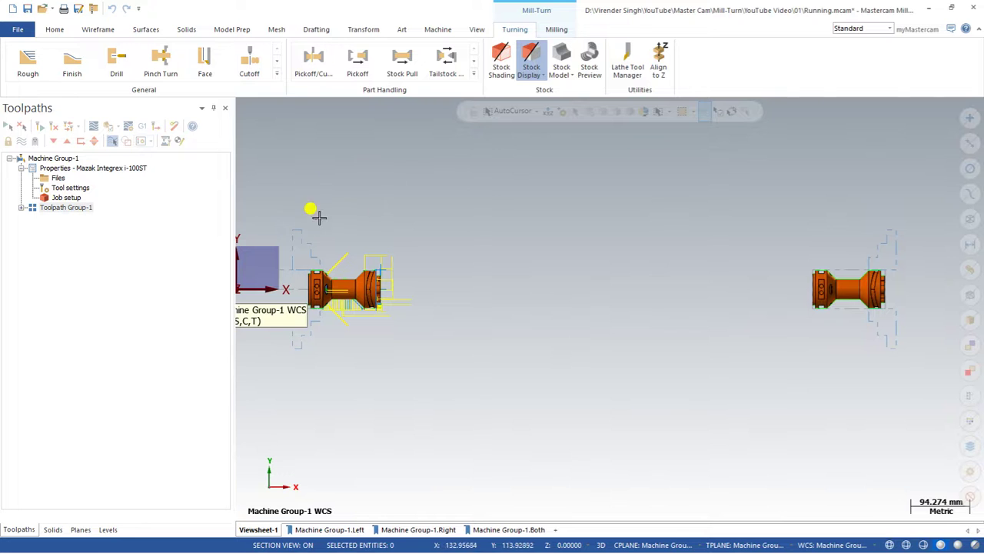
# Step: Look through the available automated and manual part-handling operations
pyautogui.click(473, 74)
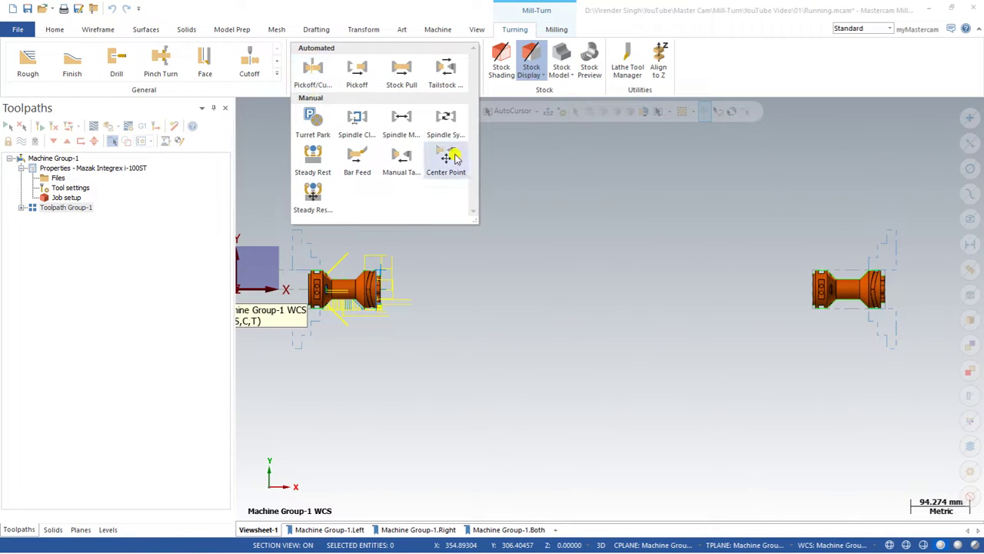
pyautogui.click(549, 197)
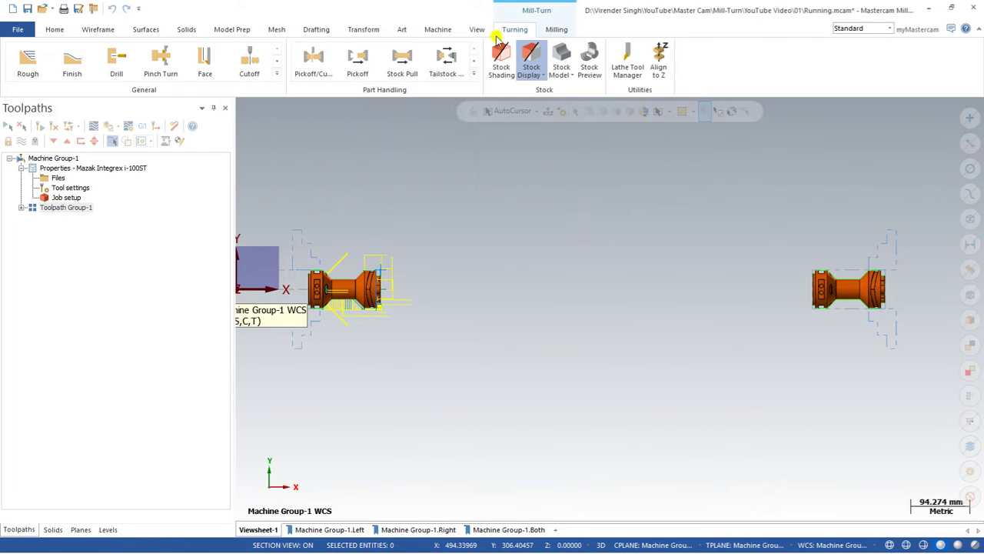
pyautogui.click(474, 74)
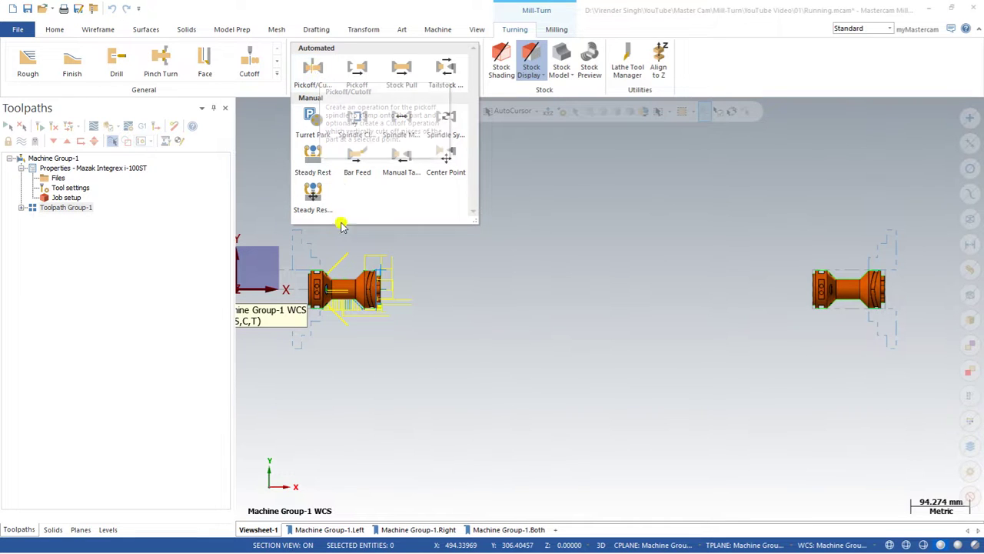
pyautogui.click(827, 341)
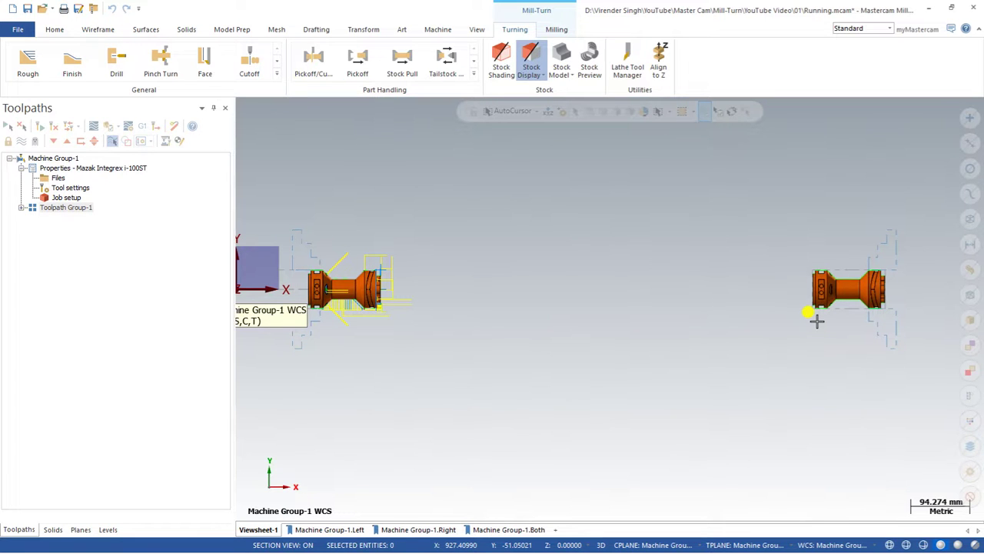
# Step: Review the right spindle's toolplane origin and its pickoff and cutoff settings in the job setup
pyautogui.scroll(-1, 531, 193)
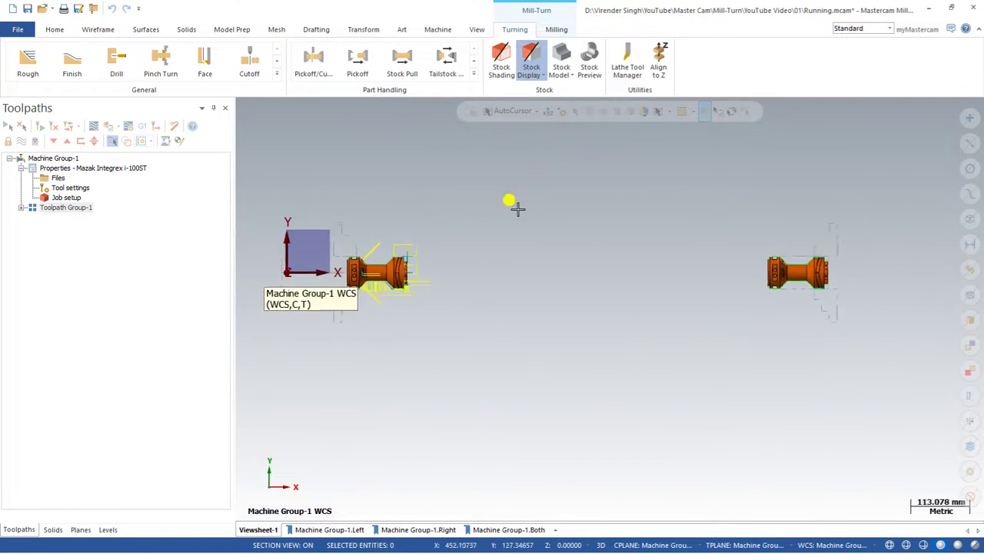
pyautogui.click(62, 207)
pyautogui.click(49, 198)
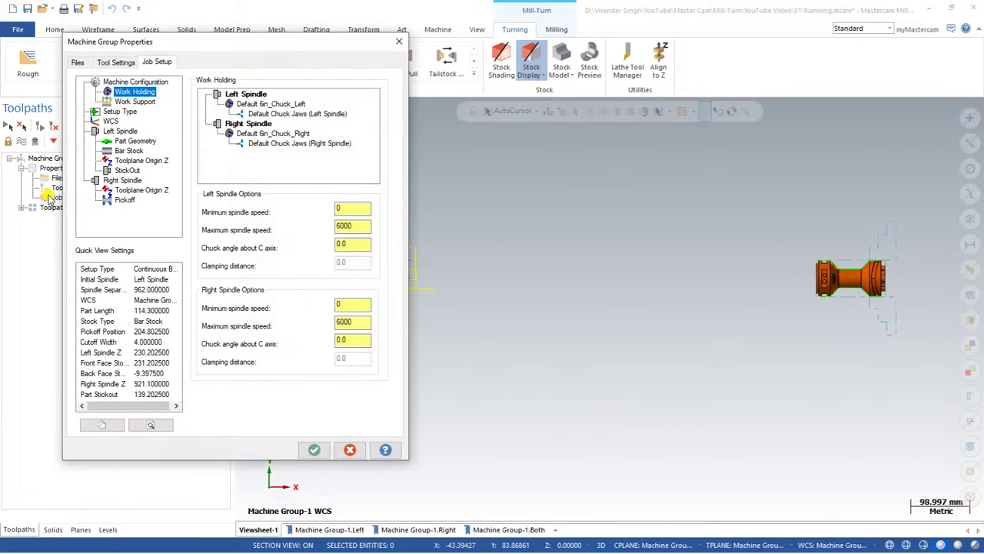
pyautogui.click(106, 200)
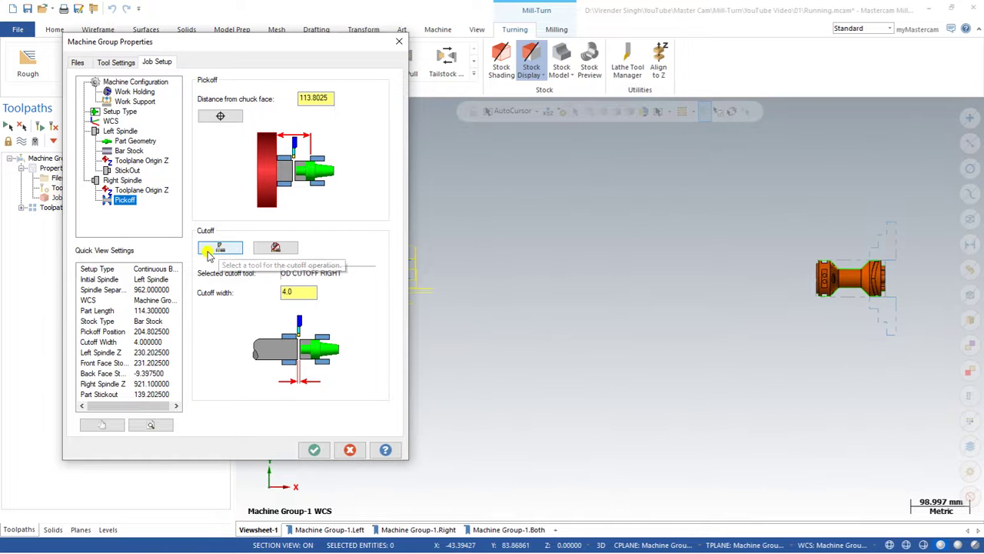
pyautogui.click(128, 189)
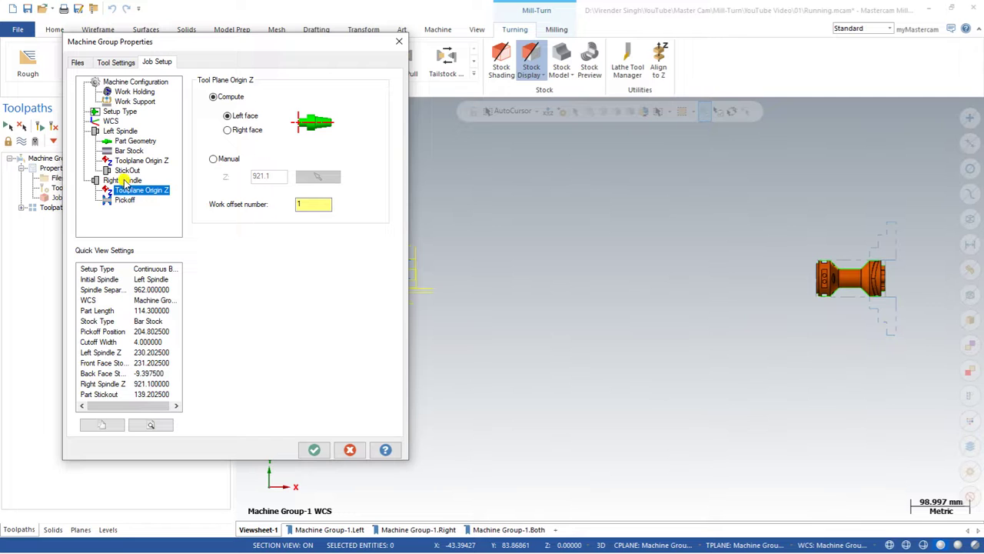
pyautogui.click(121, 200)
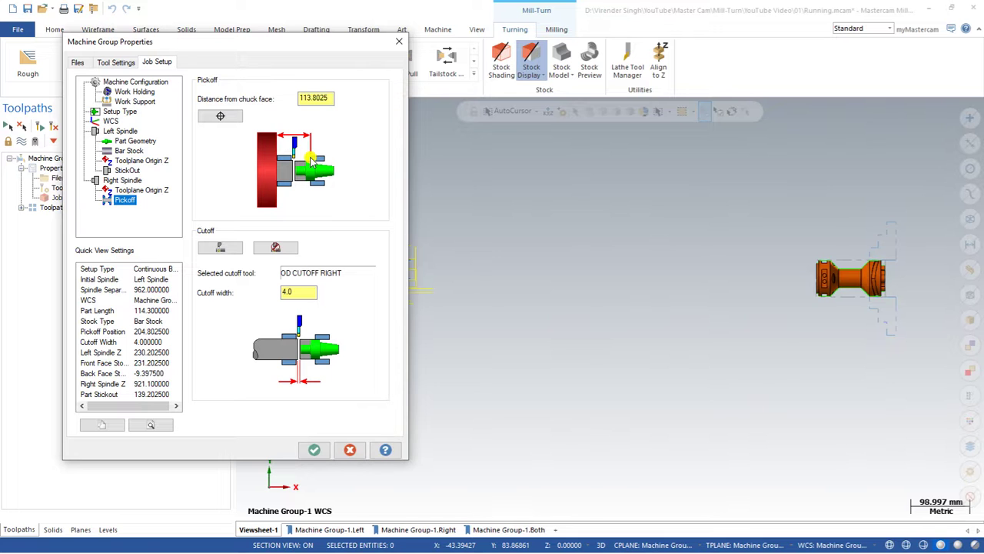
pyautogui.press('Return')
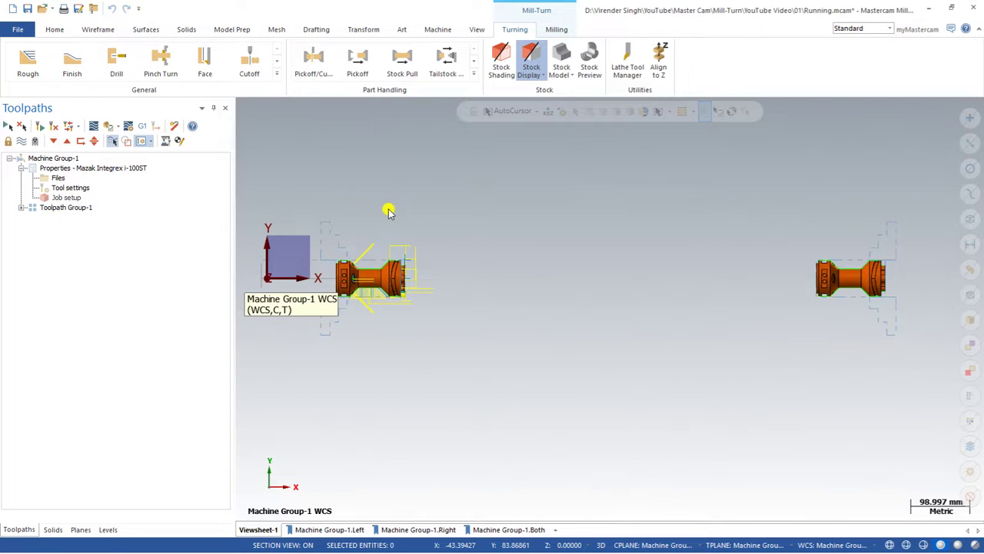
# Step: Add a pickoff/cutoff sequence after the last operation of Toolpath Group-1 using the Pickoff, Stock Pull, Cutoff (Upper Turret) strategy
pyautogui.scroll(1, 353, 283)
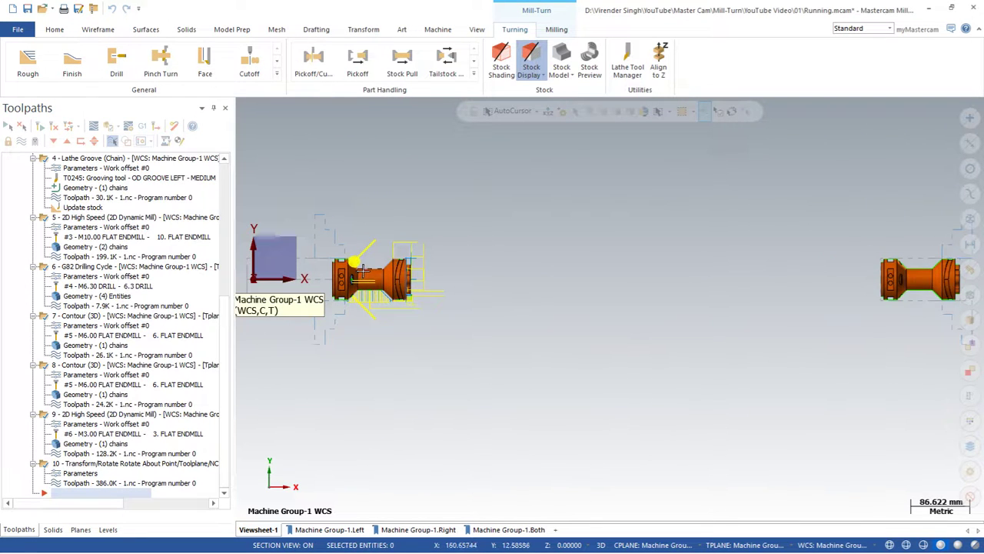
pyautogui.scroll(3, 350, 288)
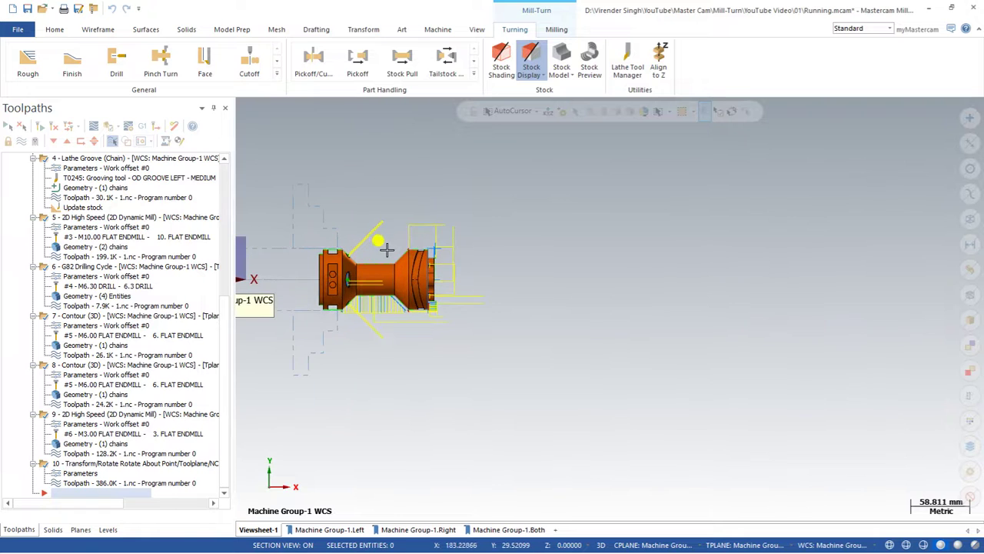
pyautogui.click(474, 79)
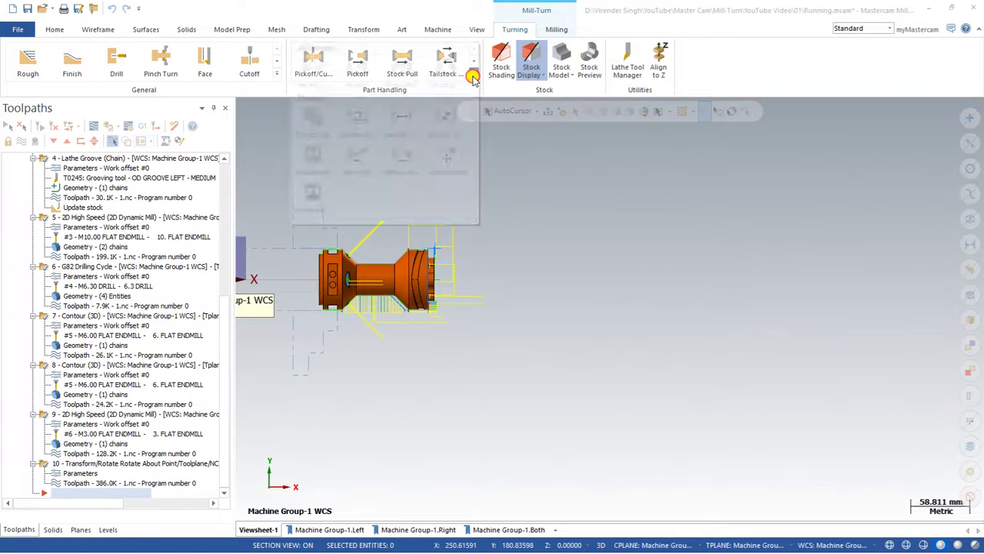
pyautogui.click(323, 72)
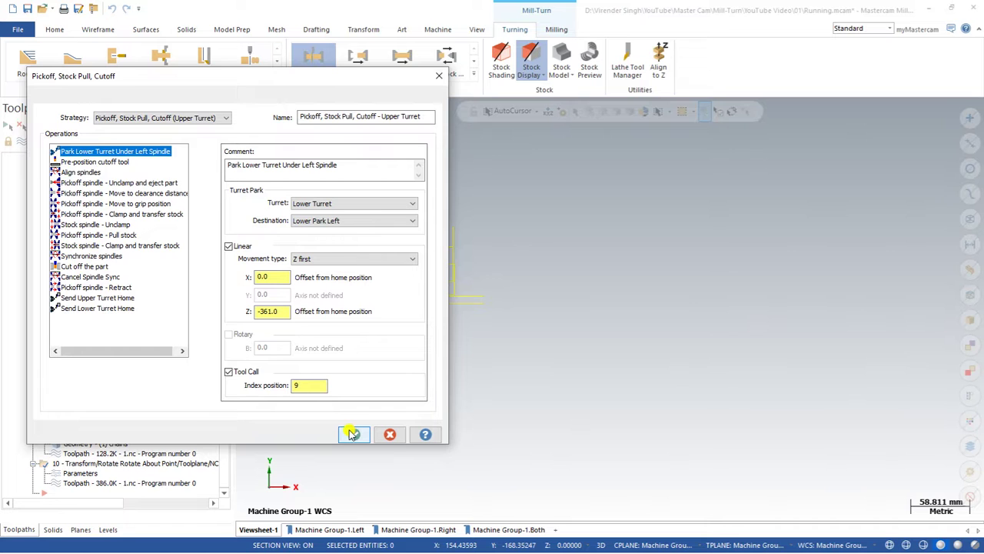
pyautogui.click(350, 434)
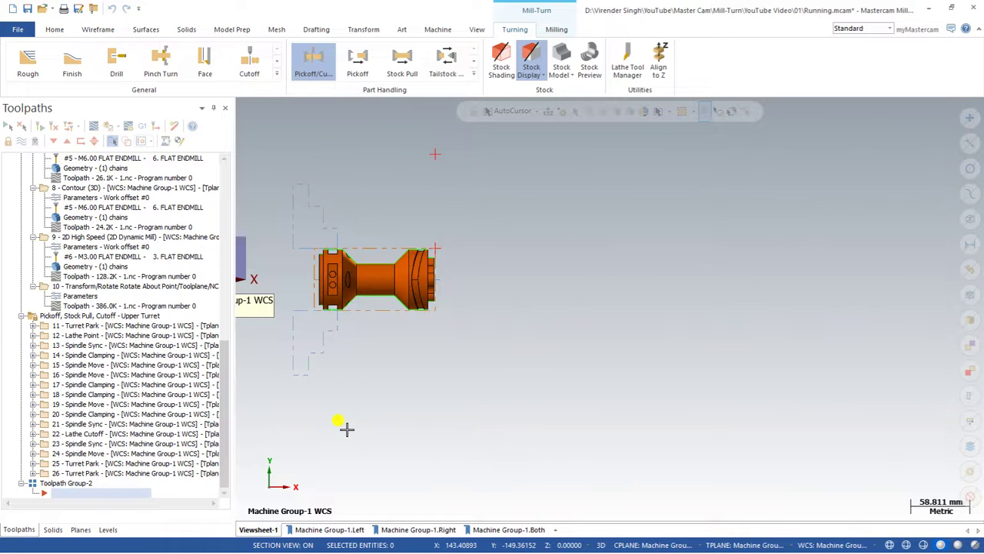
pyautogui.scroll(-1, 346, 429)
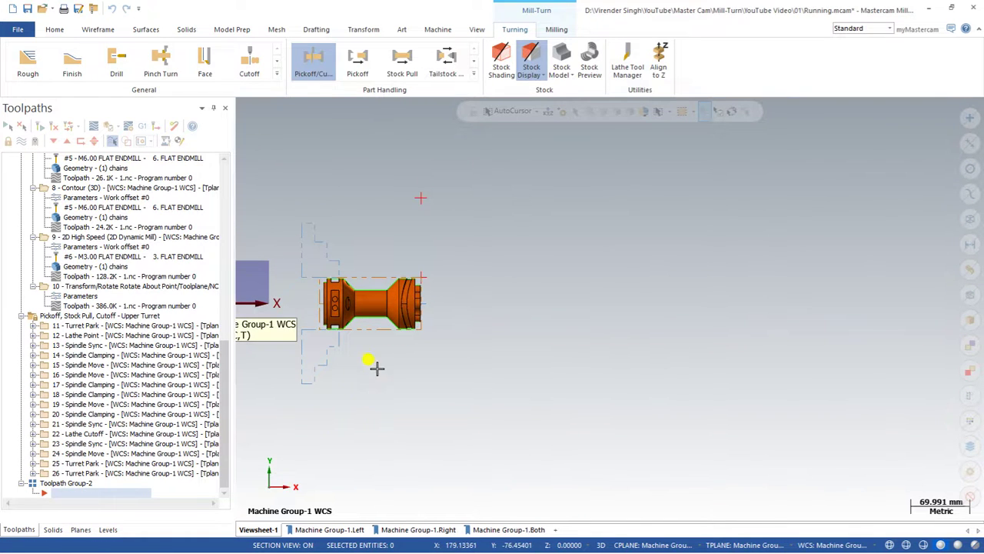
# Step: Examine the transferred part, its stock boundary and the chuck jaws at the right spindle
pyautogui.scroll(-3, 372, 361)
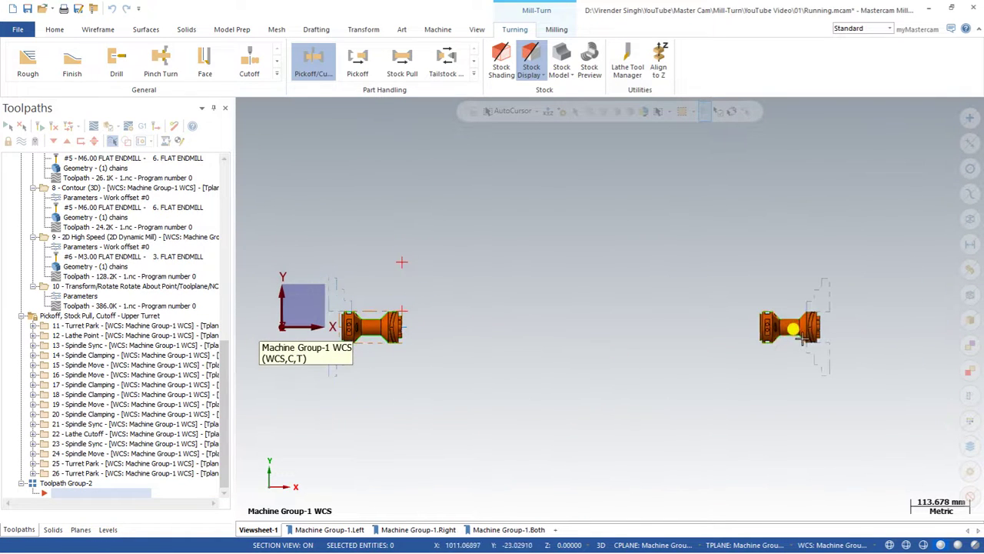
pyautogui.scroll(6, 856, 329)
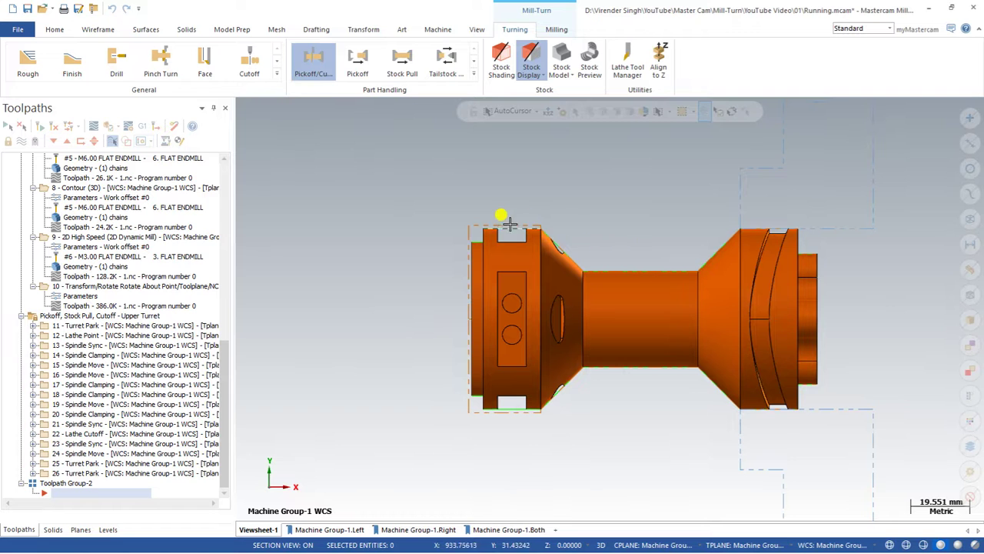
pyautogui.moveTo(562, 446)
pyautogui.mouseDown()
pyautogui.moveTo(482, 402)
pyautogui.moveTo(424, 191)
pyautogui.moveTo(573, 461)
pyautogui.mouseUp()
pyautogui.scroll(-8, 668, 389)
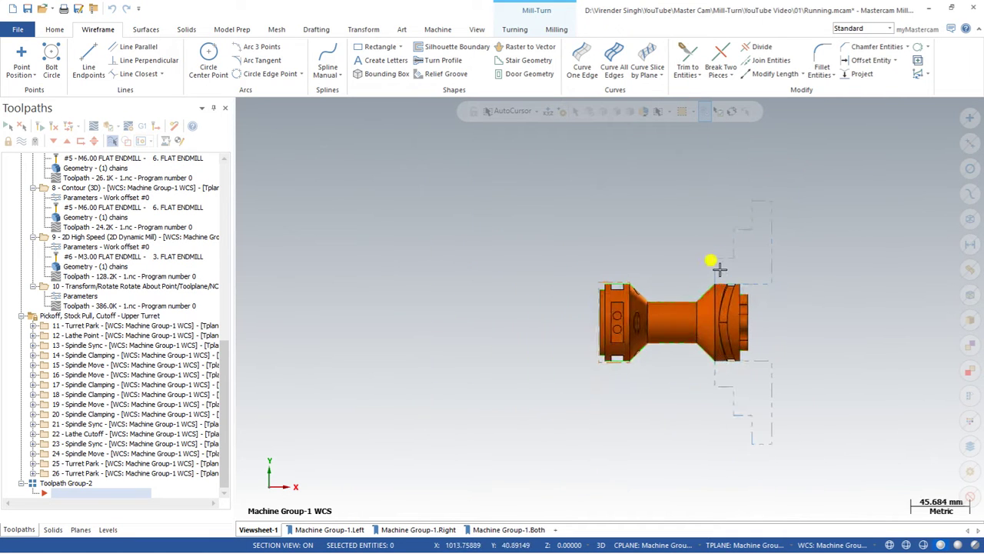
pyautogui.scroll(-2, 715, 266)
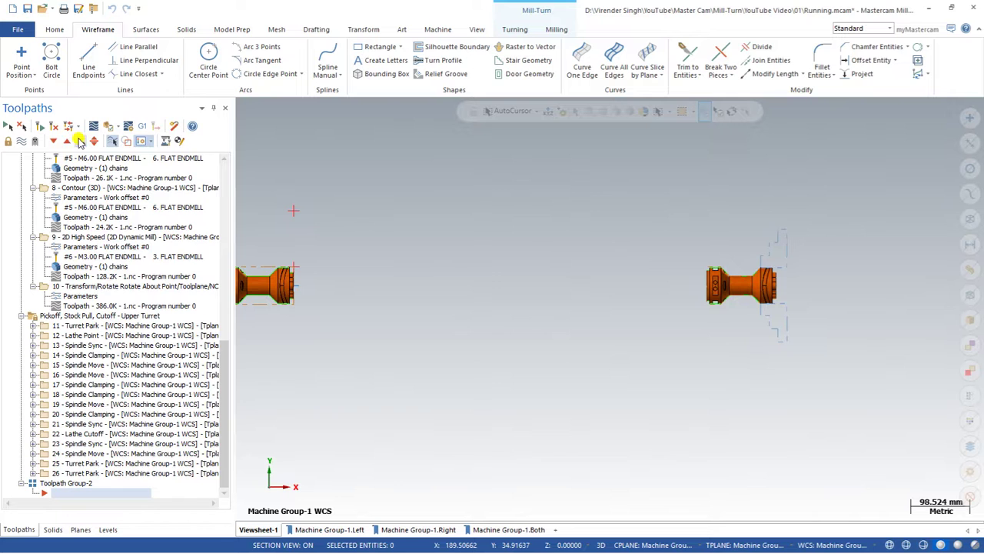
# Step: Move the insert arrow back to the end of Toolpath Group-1 and compare the stock and jaws at both spindles
pyautogui.click(64, 142)
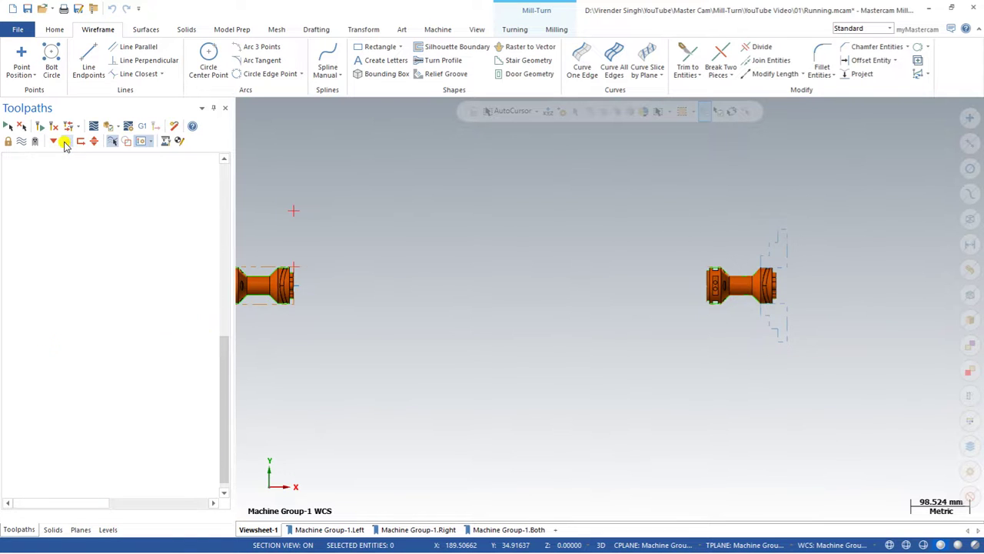
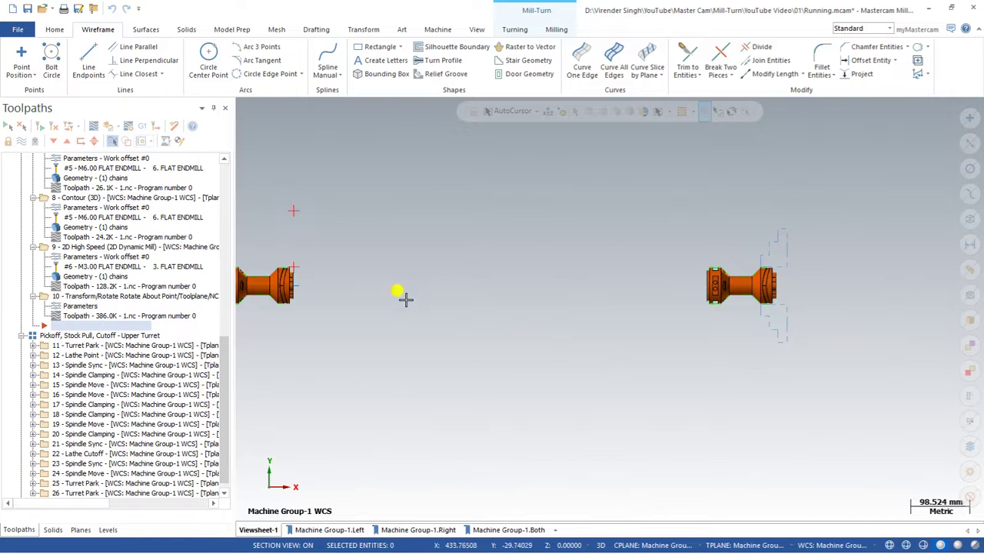
pyautogui.scroll(4, 223, 281)
pyautogui.scroll(4, 281, 281)
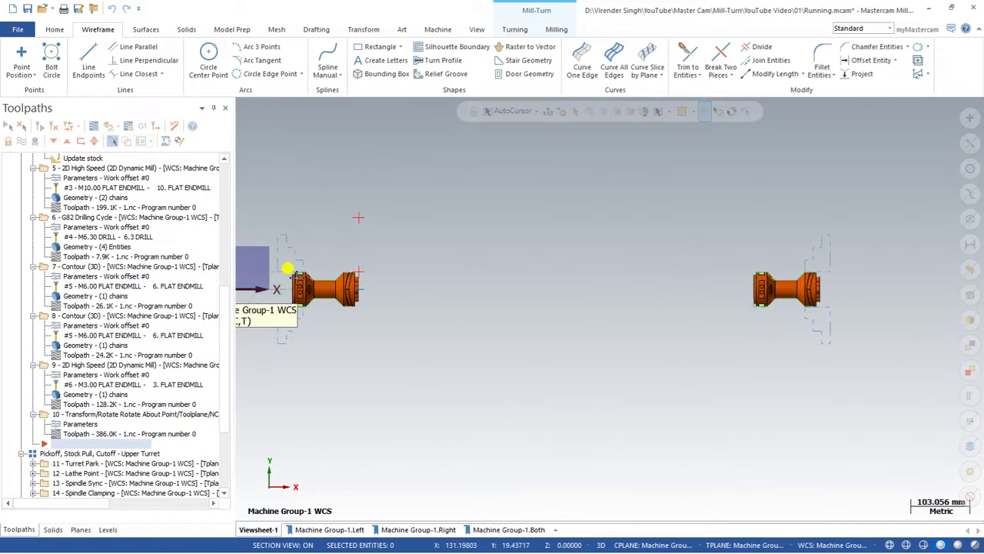
pyautogui.scroll(-1, 544, 281)
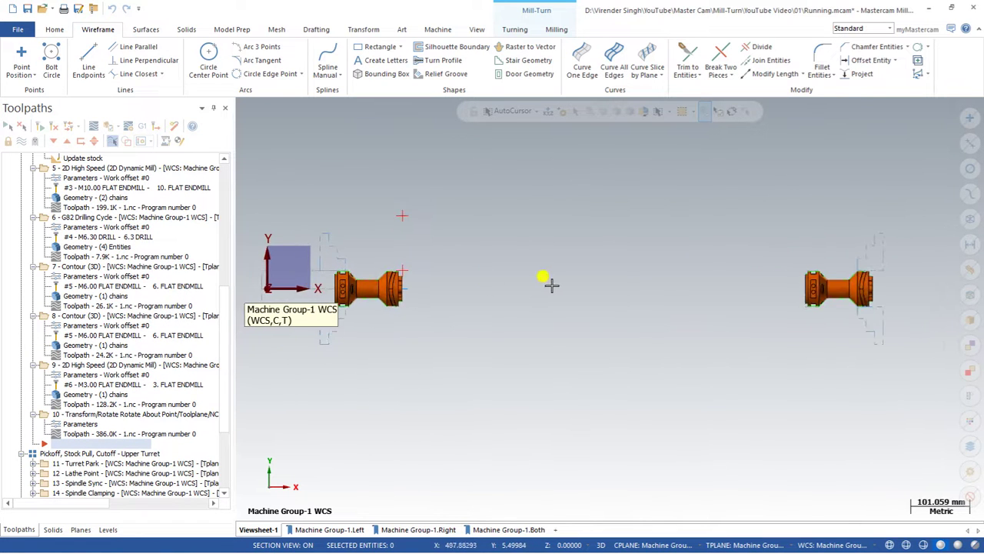
pyautogui.scroll(1, 112, 161)
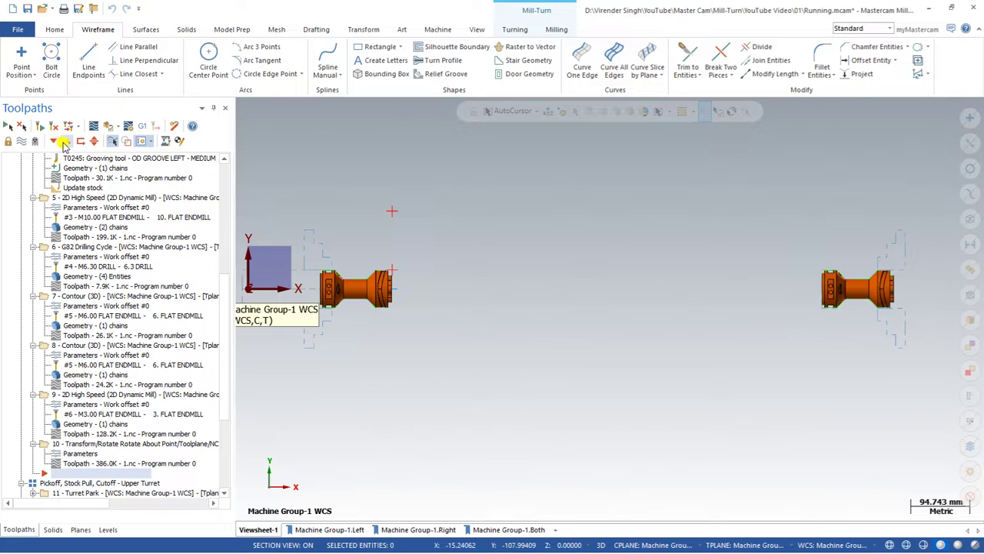
# Step: Advance the insert arrow one operation at a time through operation 17 Spindle Clamping to review the pickoff stage
pyautogui.click(54, 142)
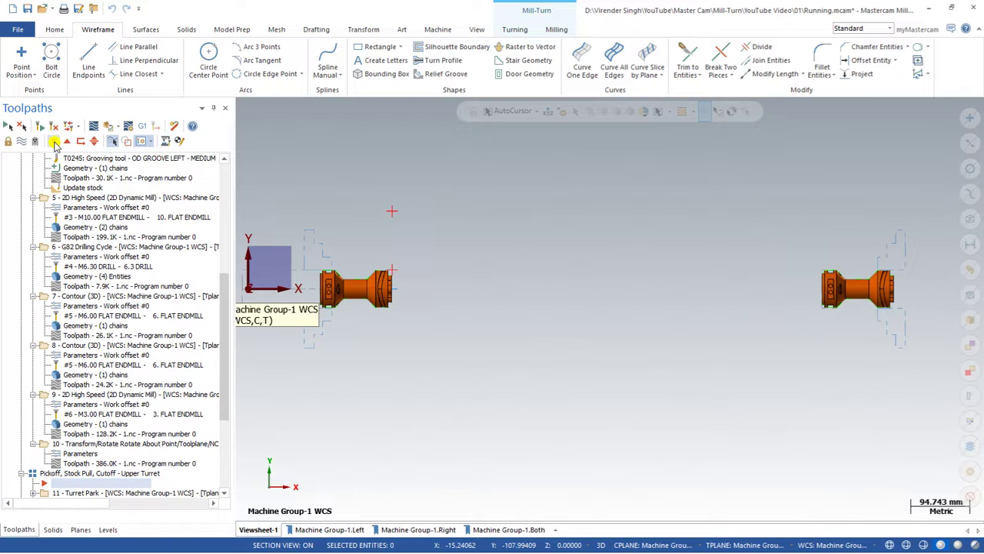
pyautogui.click(54, 143)
pyautogui.click(53, 142)
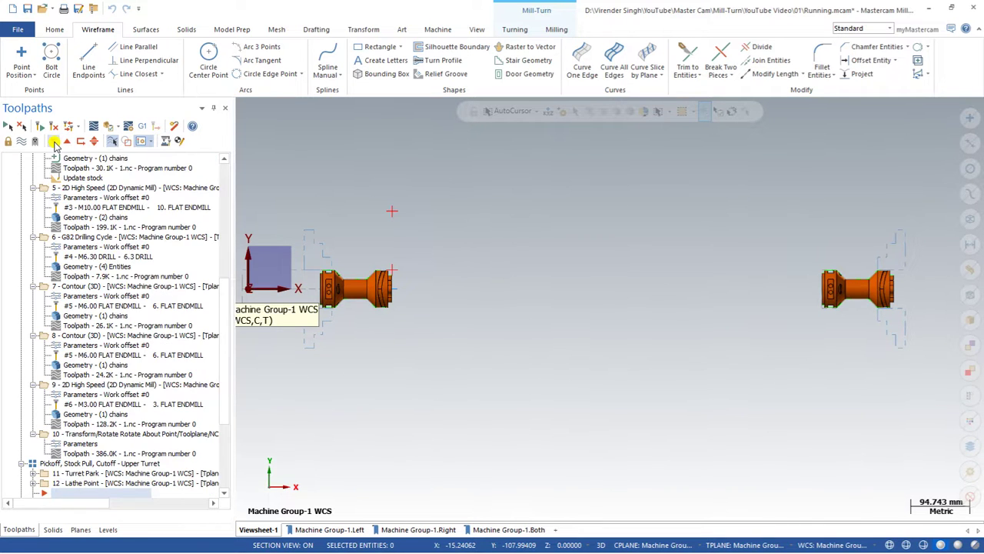
pyautogui.click(54, 142)
pyautogui.click(53, 142)
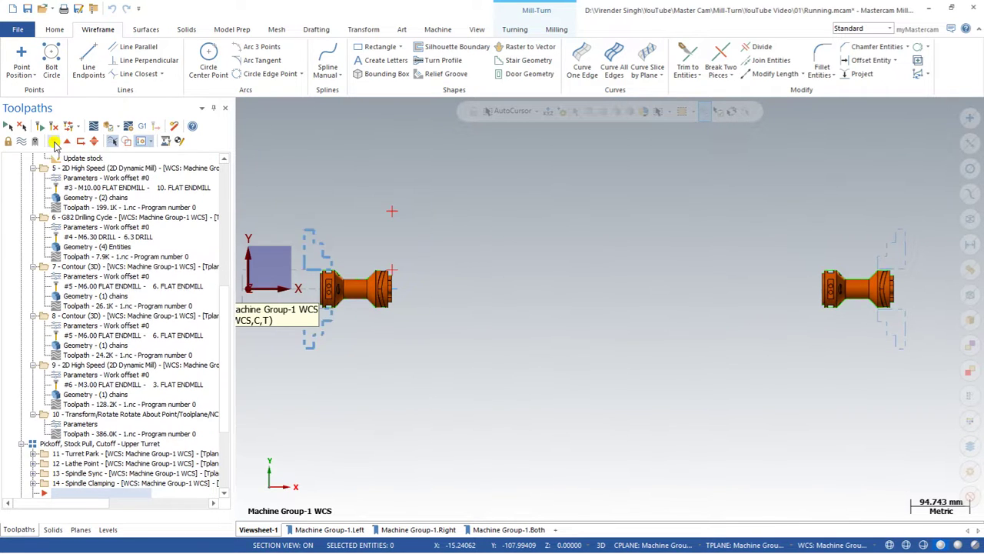
pyautogui.click(53, 142)
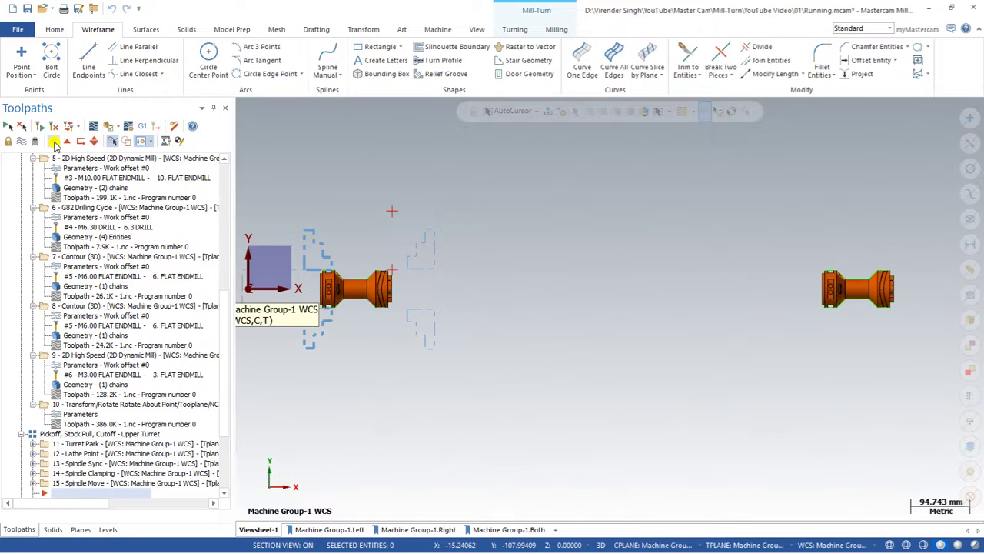
pyautogui.click(54, 142)
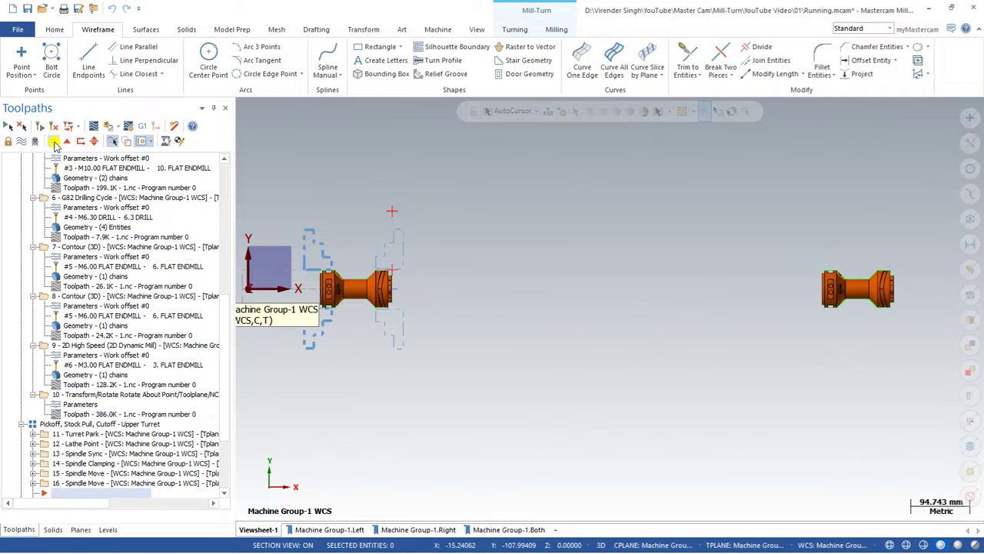
pyautogui.click(54, 142)
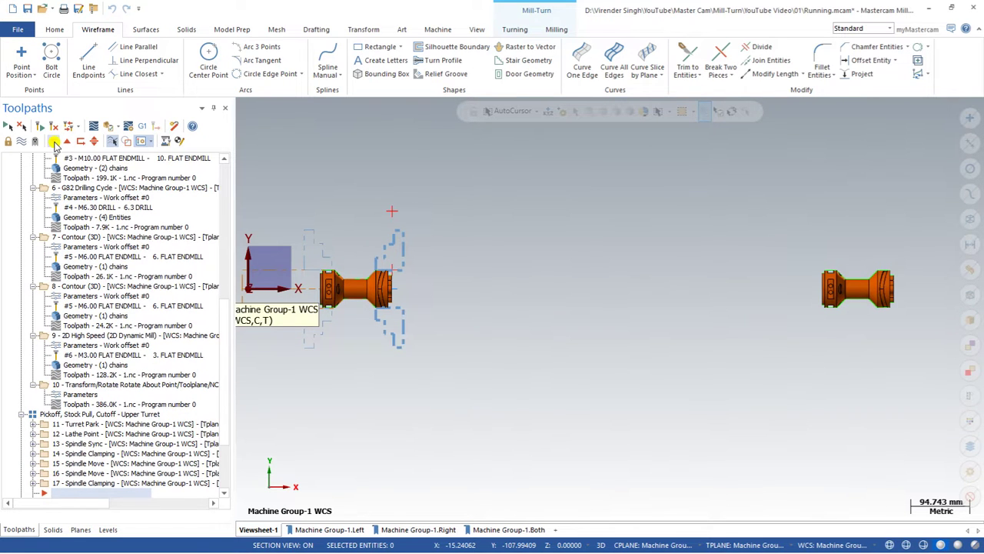
# Step: Advance the insert arrow operation by operation through 25 Turret Park to review the stock pull, cutoff and spindle return
pyautogui.click(54, 142)
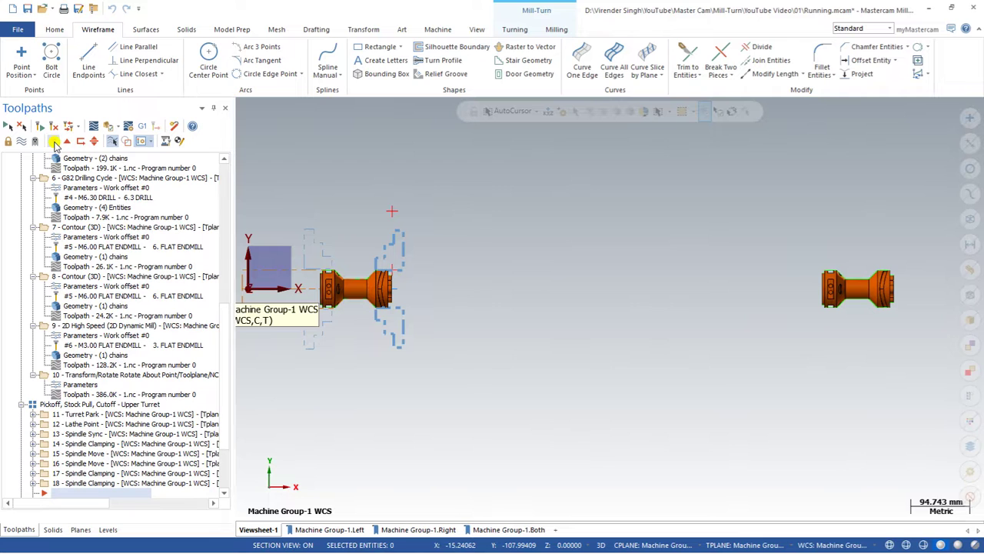
pyautogui.click(54, 143)
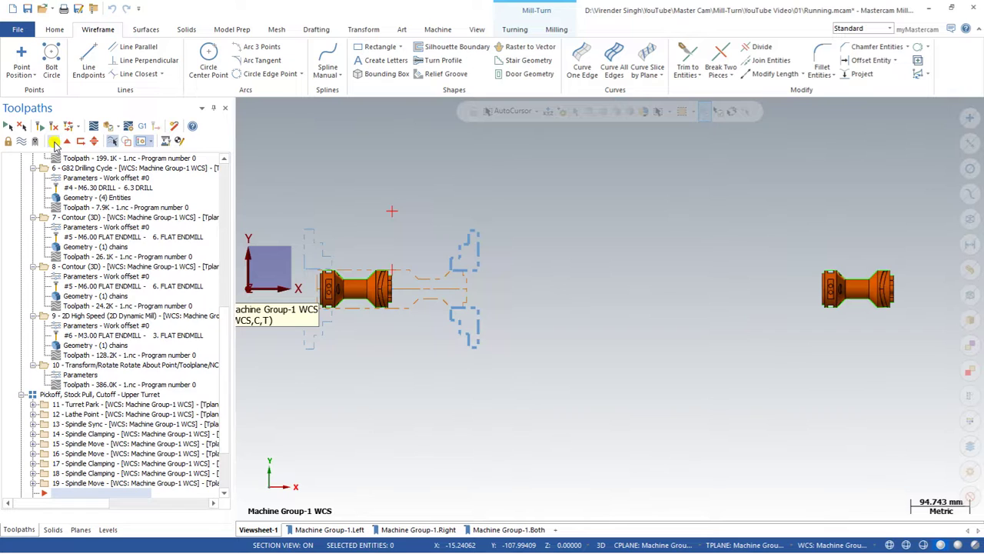
pyautogui.click(53, 143)
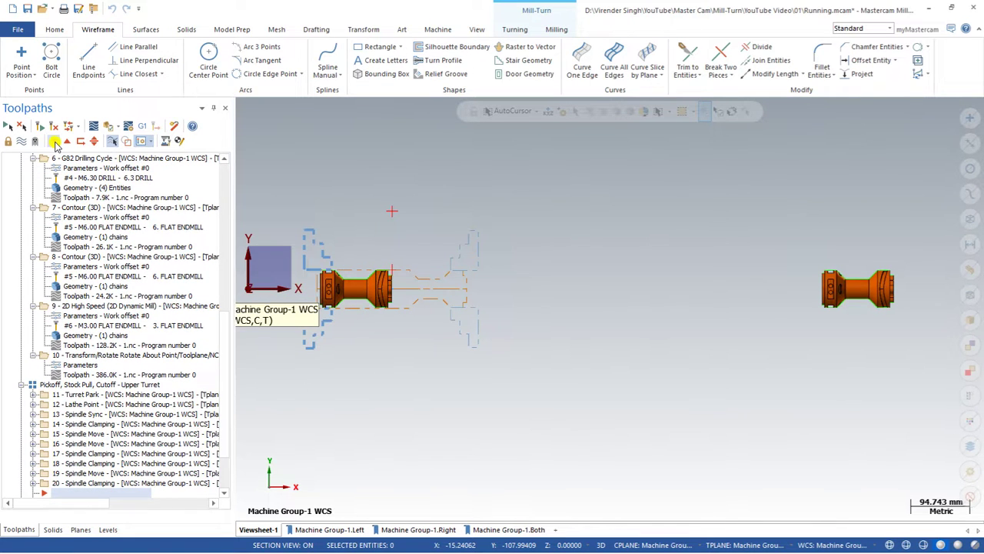
pyautogui.click(53, 142)
pyautogui.click(54, 142)
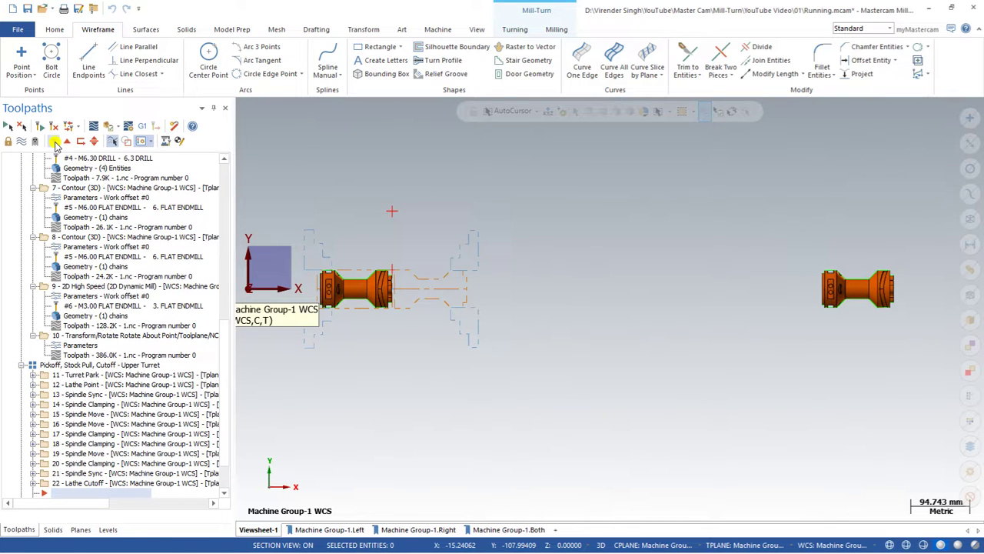
pyautogui.click(54, 142)
pyautogui.click(53, 142)
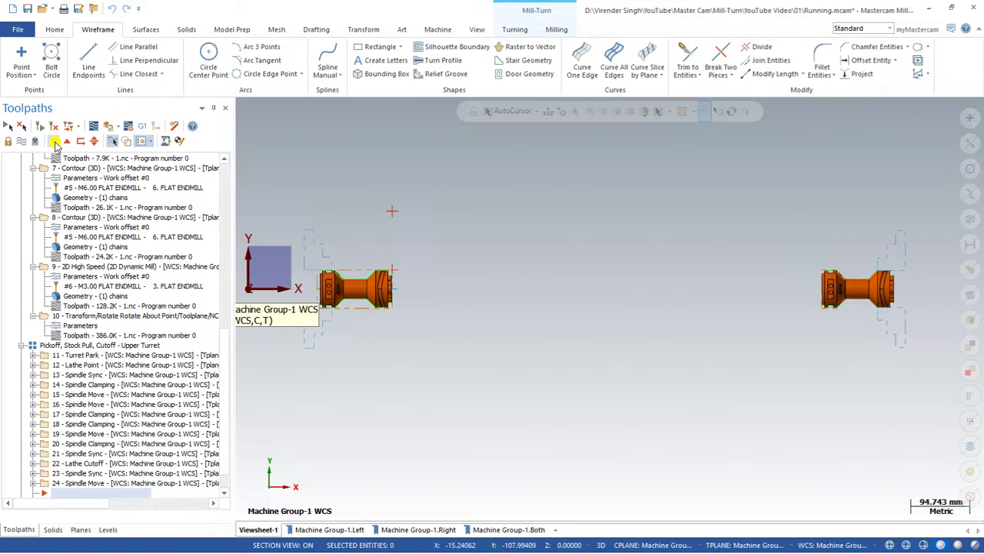
pyautogui.click(54, 143)
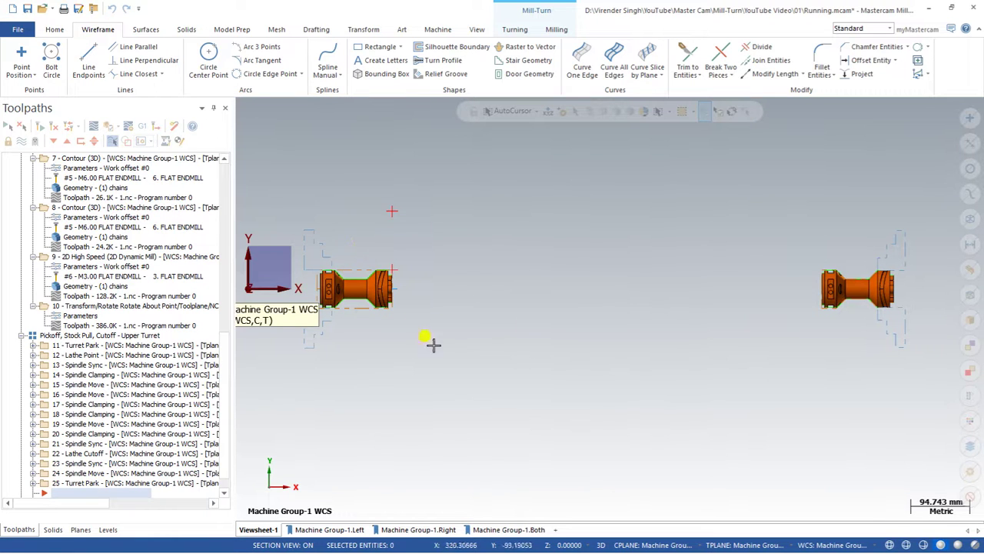
# Step: Select all operations, post them to Code Expert's Sync Manager, and expand every operation in both streams
pyautogui.click(9, 127)
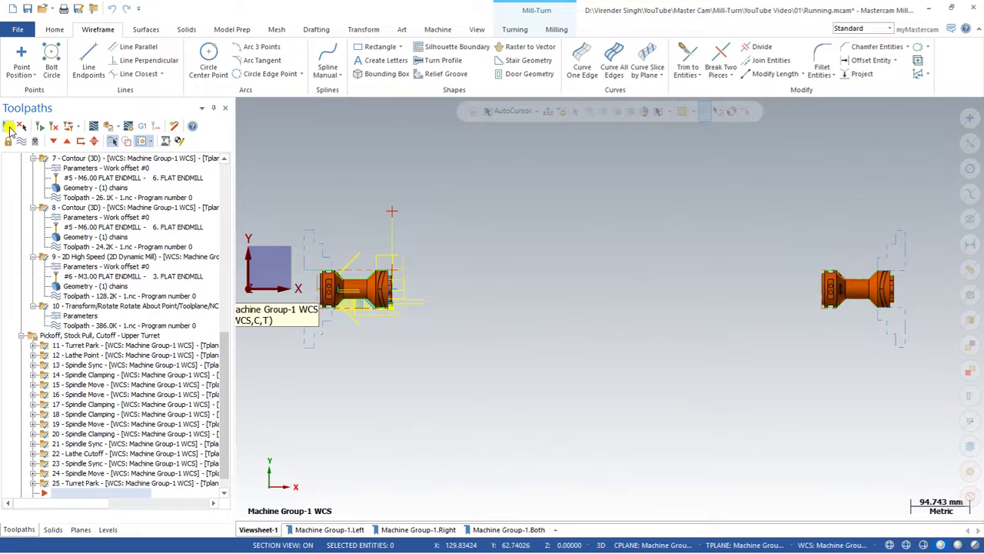
pyautogui.click(143, 129)
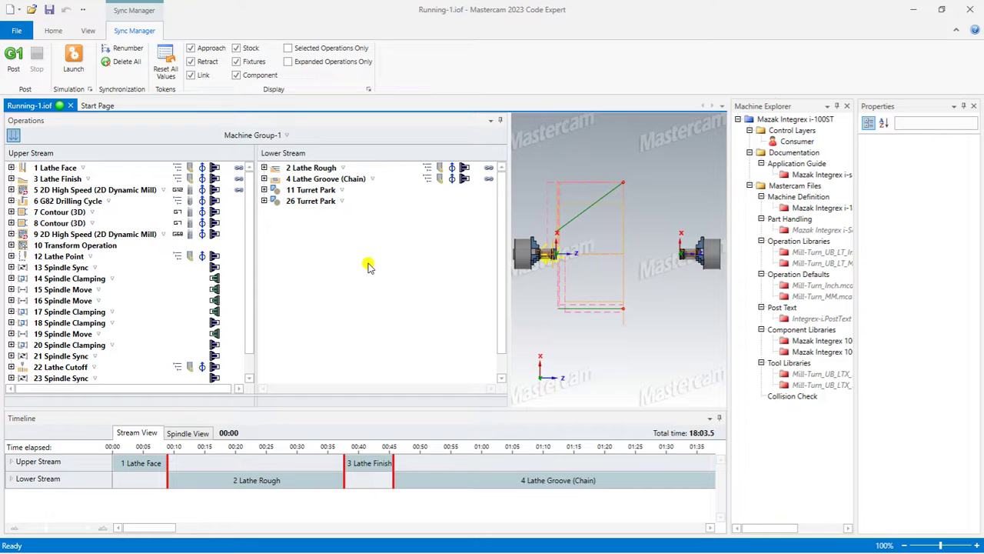
pyautogui.click(180, 167)
pyautogui.rightClick(181, 168)
pyautogui.click(199, 170)
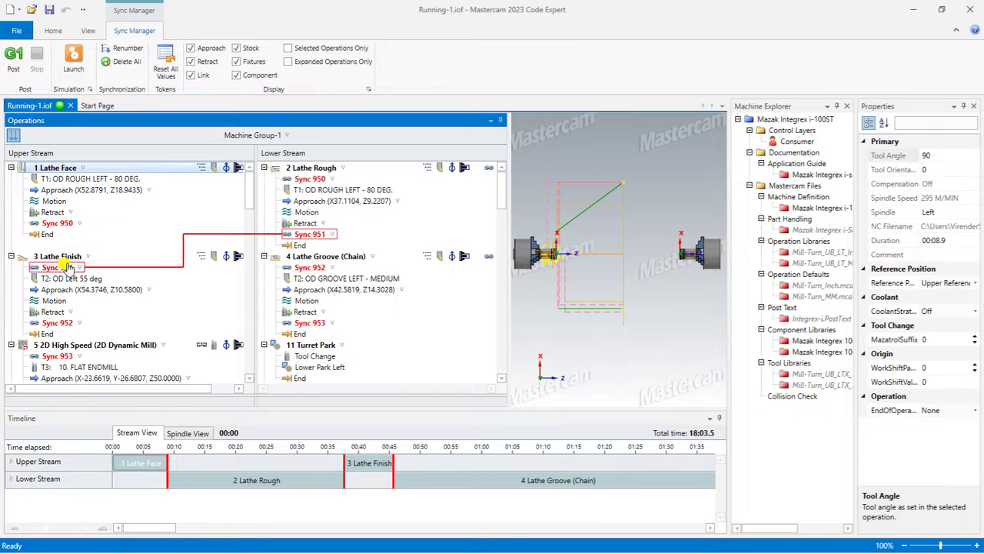
# Step: Examine the existing sync points linking the upper and lower stream operations, up to operation 5 2D High Speed
pyautogui.scroll(-1, 68, 265)
pyautogui.scroll(-2, 67, 265)
pyautogui.scroll(-2, 63, 269)
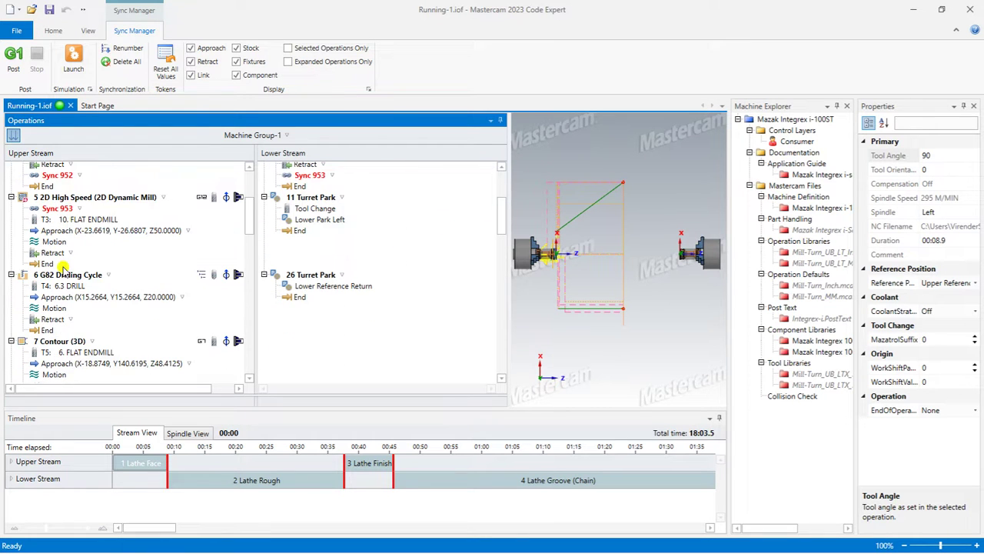
pyautogui.scroll(1, 63, 269)
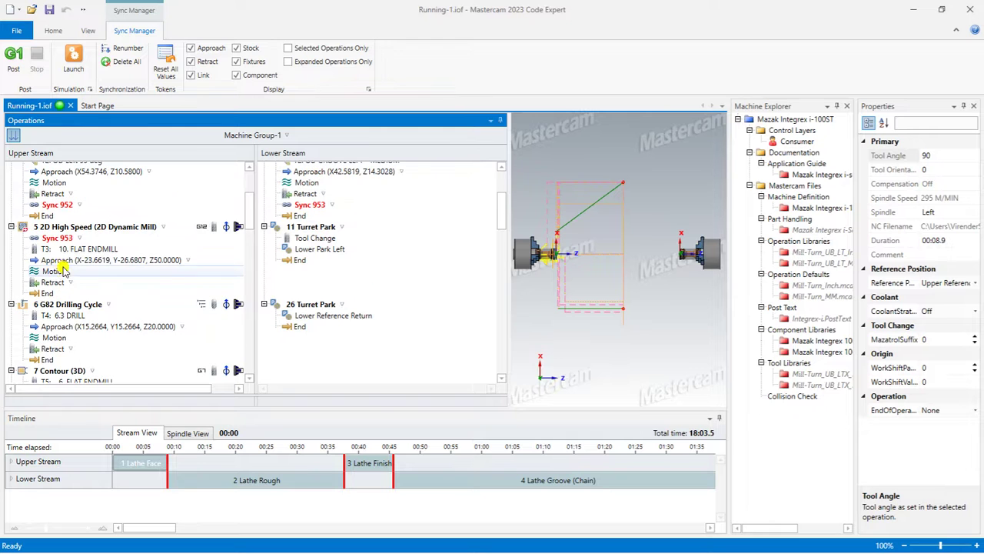
pyautogui.moveTo(299, 212)
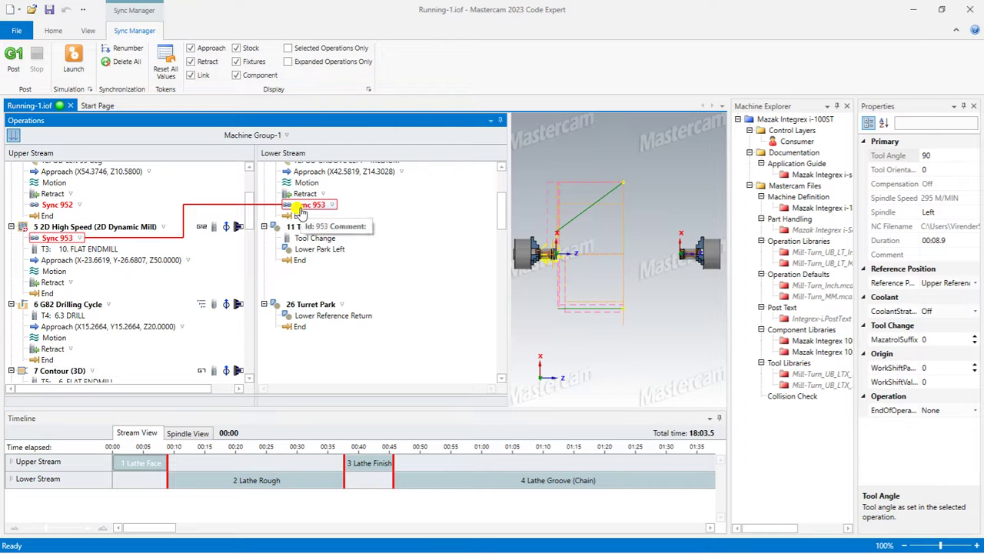
pyautogui.scroll(1, 300, 212)
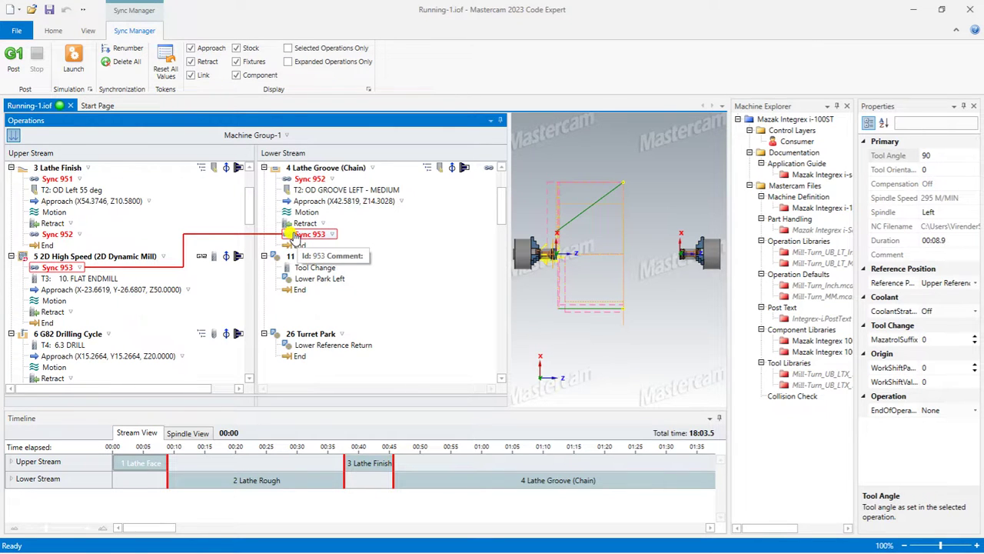
pyautogui.moveTo(294, 239)
pyautogui.mouseDown()
pyautogui.moveTo(292, 204)
pyautogui.moveTo(290, 240)
pyautogui.mouseUp()
pyautogui.scroll(-2, 50, 262)
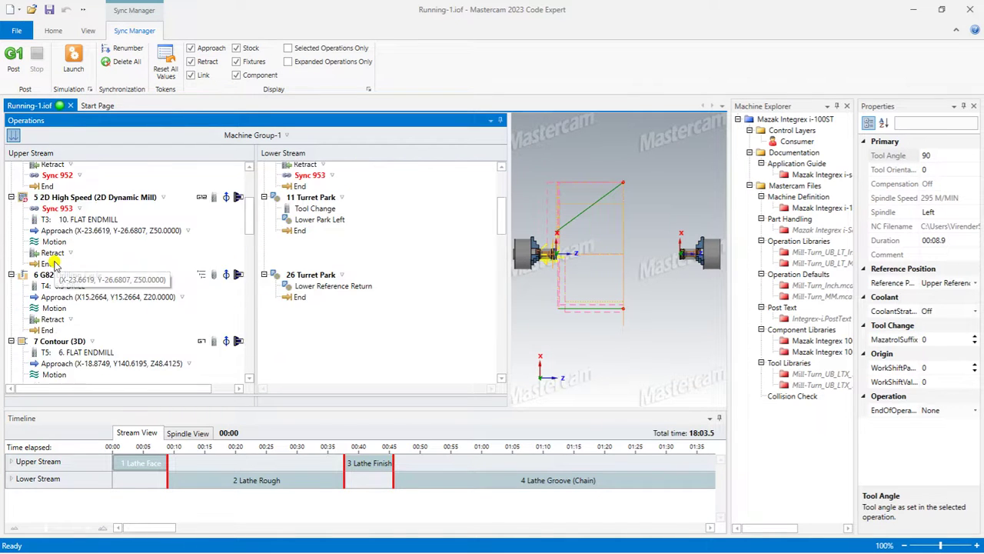
# Step: Add a sync from the end of the last 10.9 2D High Speed operation to the start of 11 Turret Park
pyautogui.scroll(-2, 54, 263)
pyautogui.scroll(-4, 54, 263)
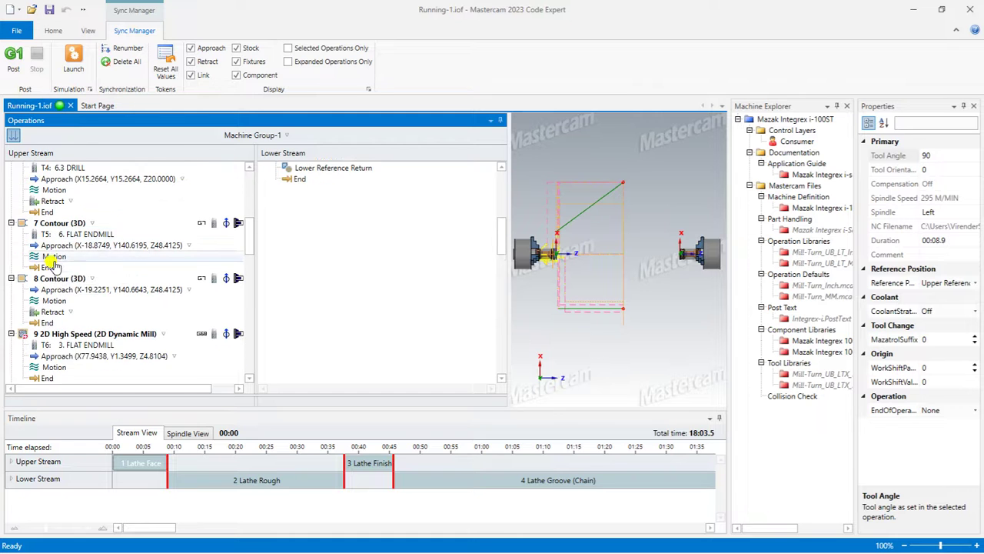
pyautogui.scroll(-5, 54, 263)
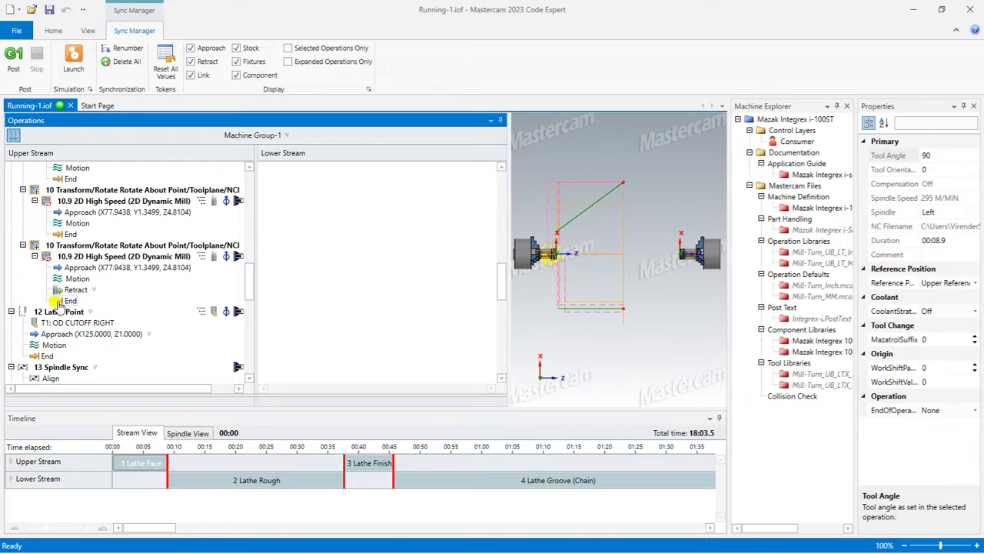
pyautogui.moveTo(65, 301); pyautogui.dragTo(290, 215)
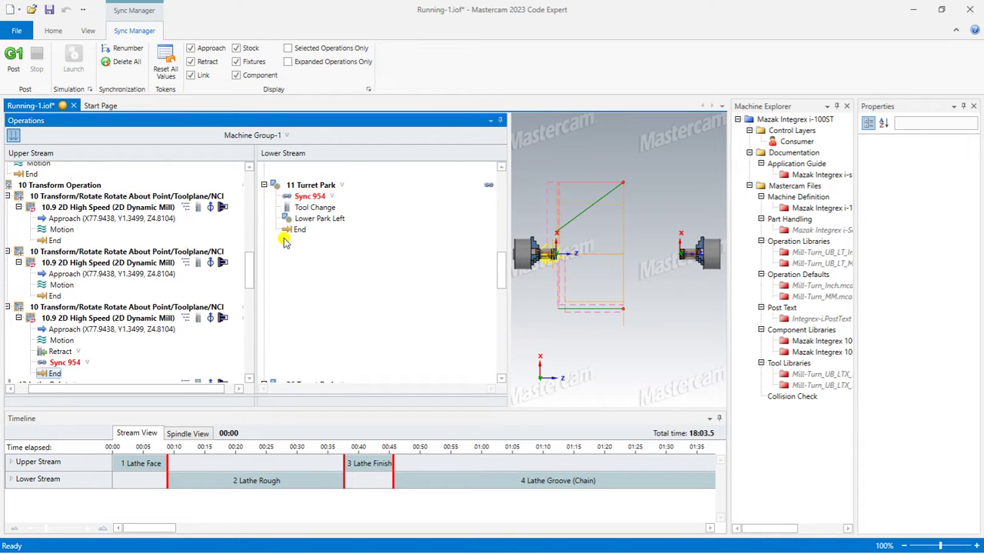
# Step: Add a sync from the end of 11 Turret Park in the lower stream to the start of 12 Lathe Point
pyautogui.scroll(-2, 291, 223)
pyautogui.moveTo(298, 175); pyautogui.dragTo(46, 345)
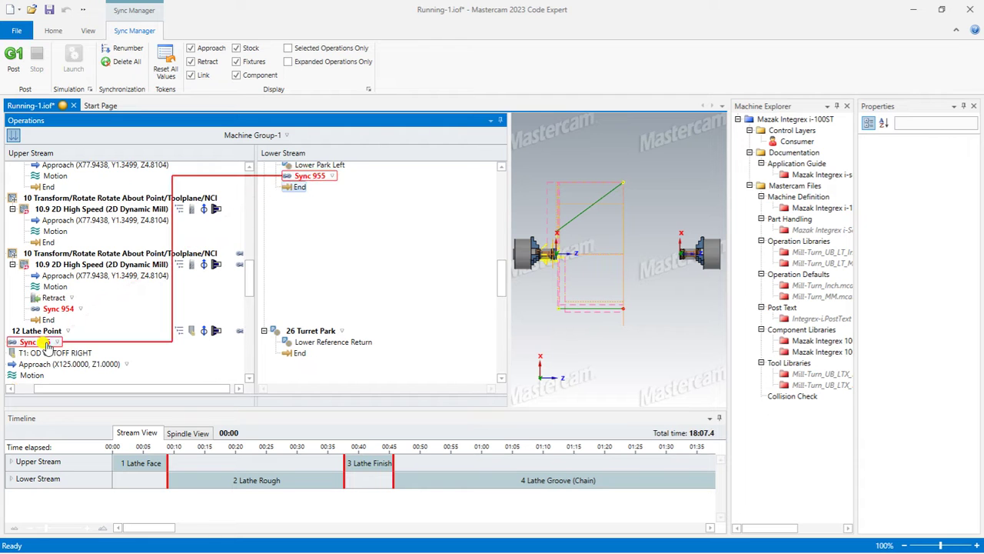
pyautogui.scroll(-1, 46, 346)
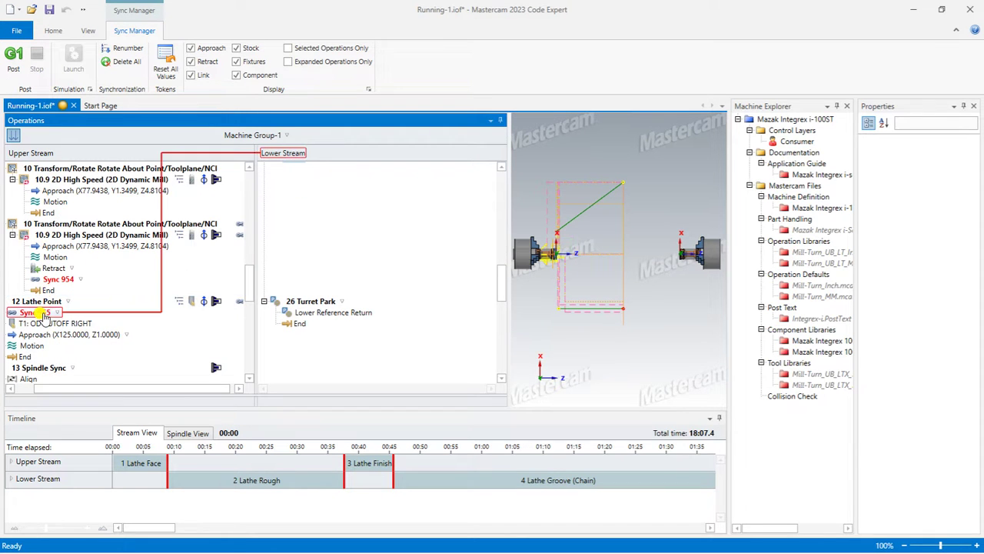
pyautogui.scroll(-2, 44, 317)
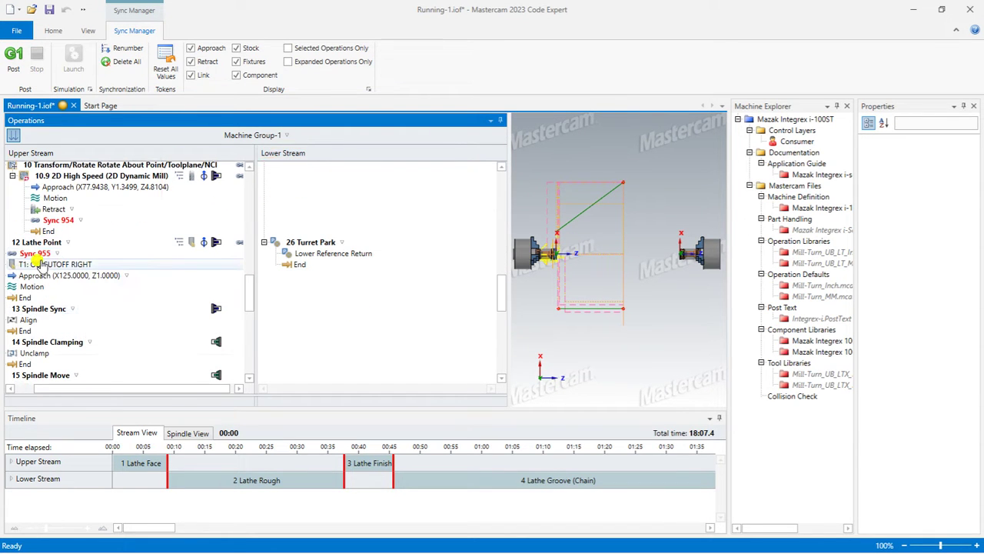
# Step: Add a sync from the end of 25 Turret Park in the upper stream to the start of 26 Turret Park in the lower stream
pyautogui.moveTo(47, 253)
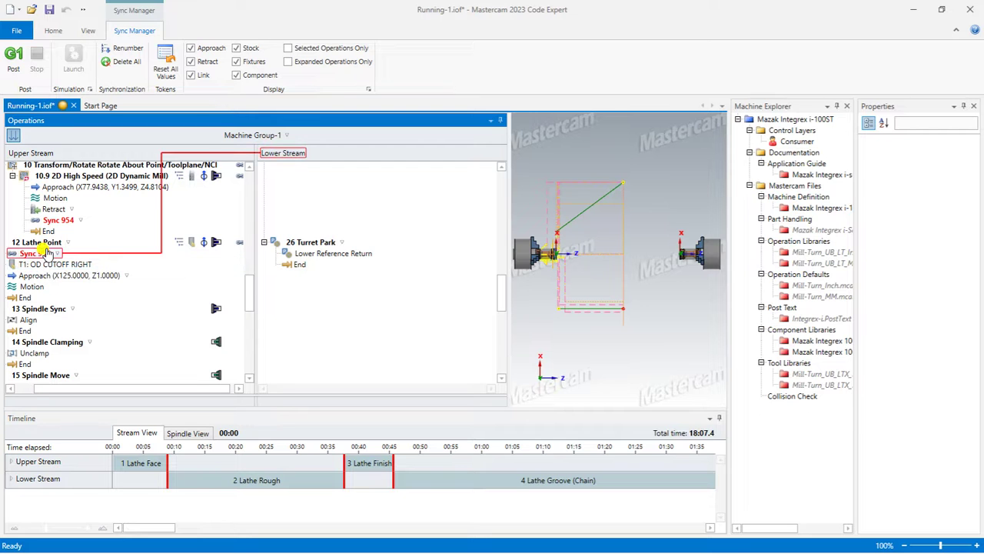
pyautogui.scroll(-2, 48, 253)
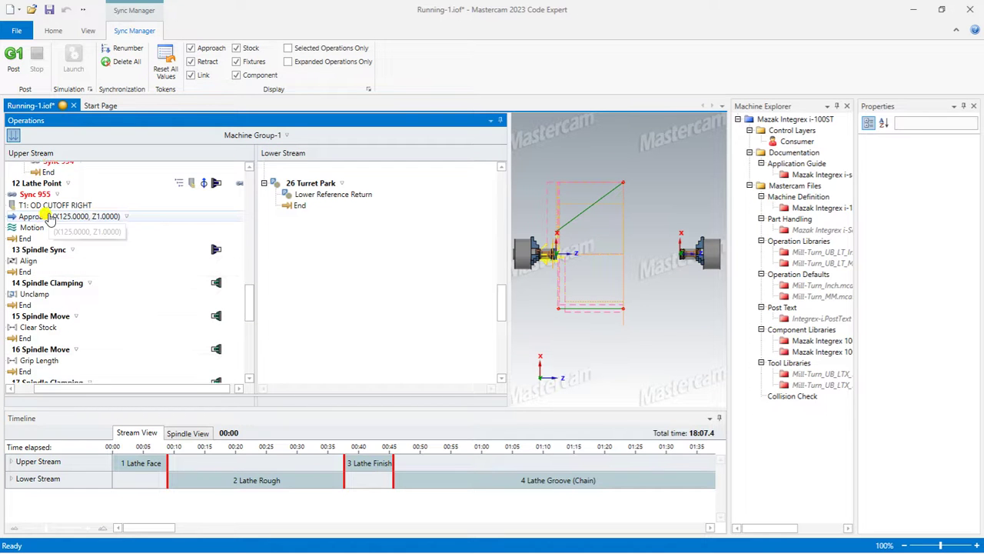
pyautogui.scroll(-7, 54, 254)
pyautogui.scroll(-3, 56, 264)
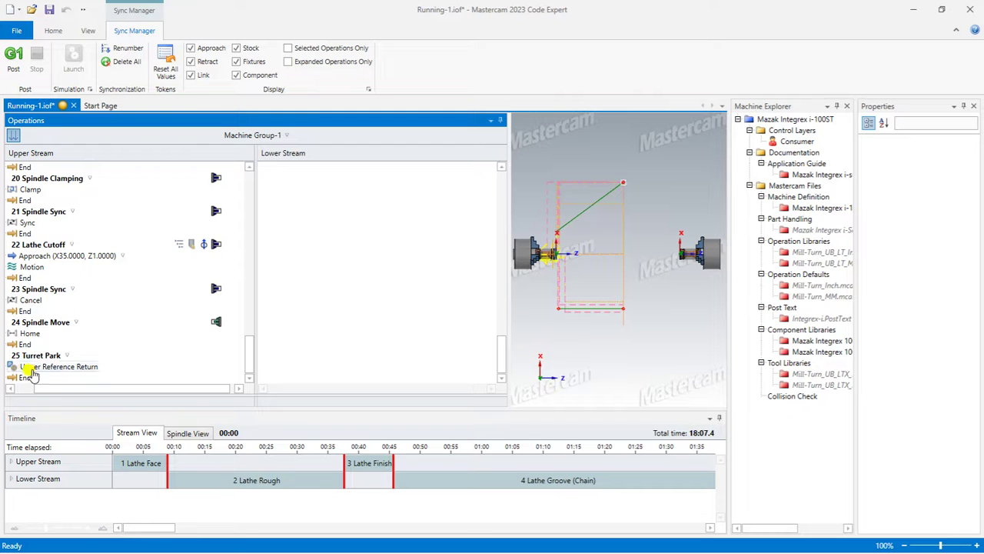
pyautogui.moveTo(22, 377); pyautogui.dragTo(291, 279)
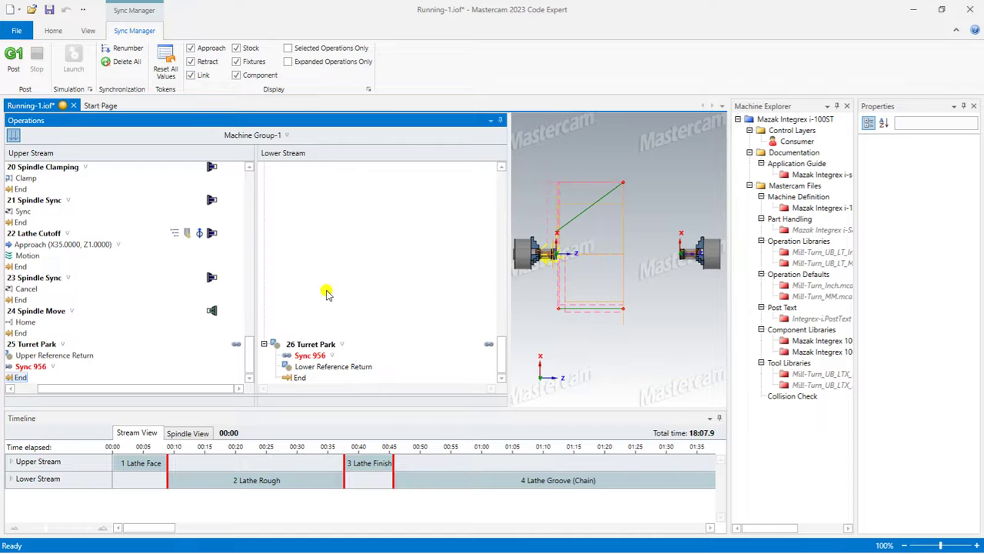
# Step: Examine the sync points linking the two streams from 1 Lathe Face to 5 2D High Speed
pyautogui.scroll(10, 305, 369)
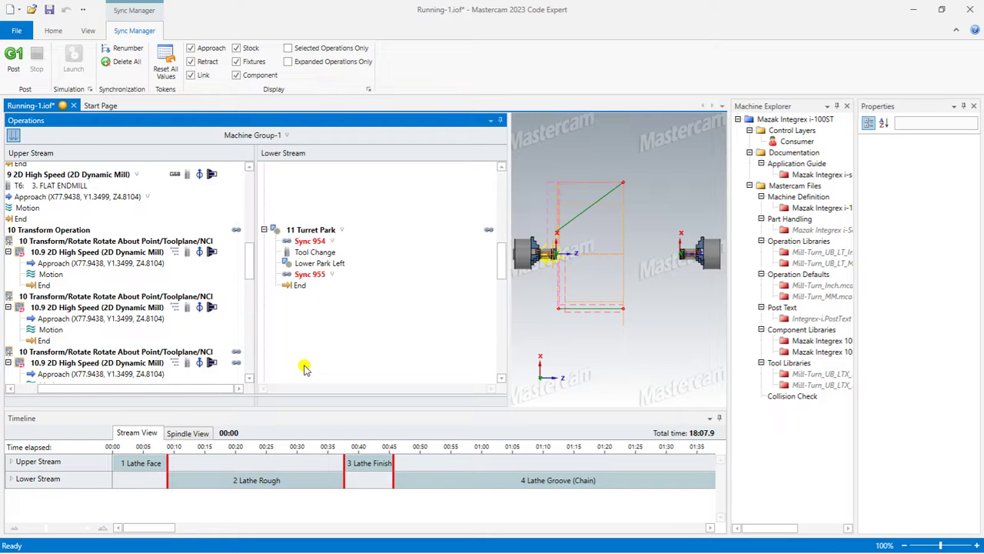
pyautogui.moveTo(315, 275)
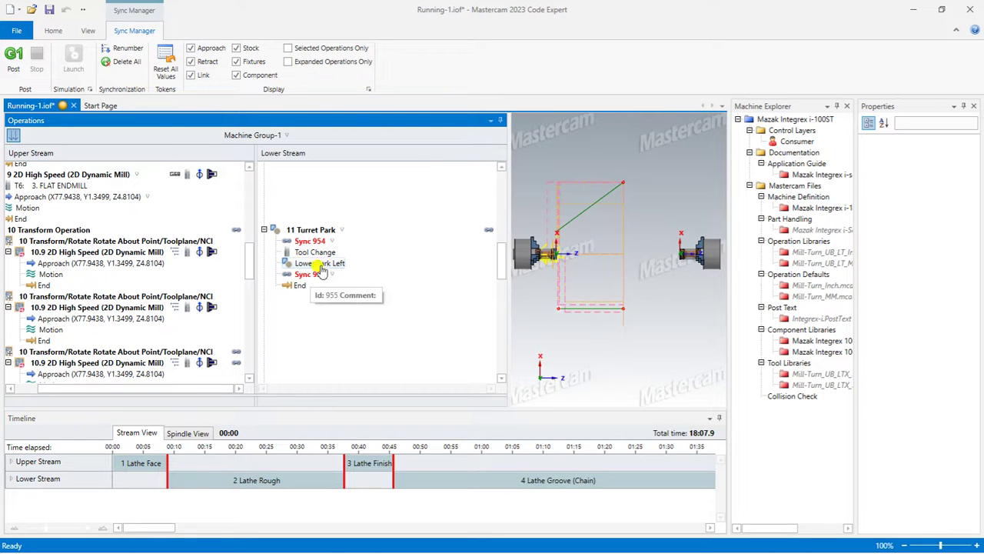
pyautogui.scroll(3, 321, 308)
pyautogui.scroll(-2, 322, 316)
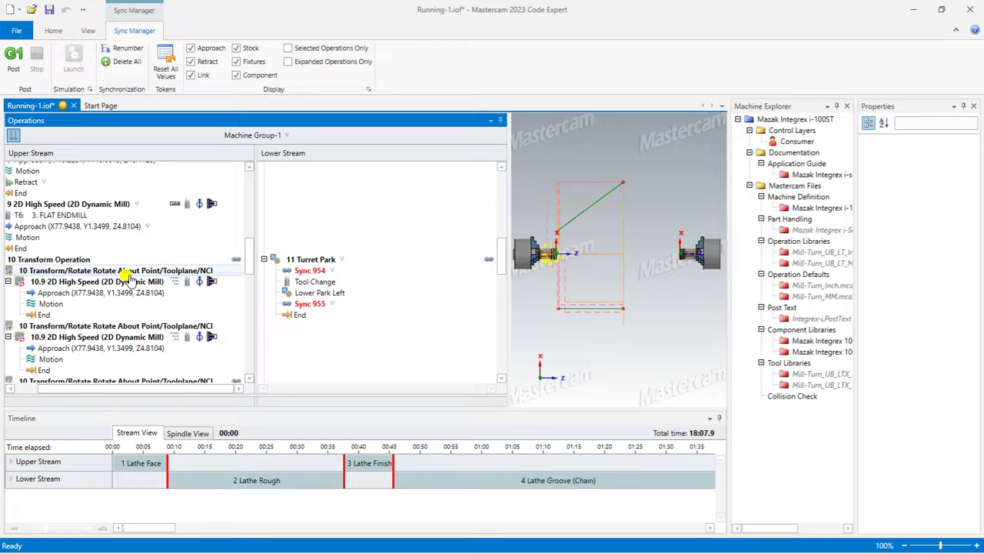
pyautogui.scroll(3, 145, 269)
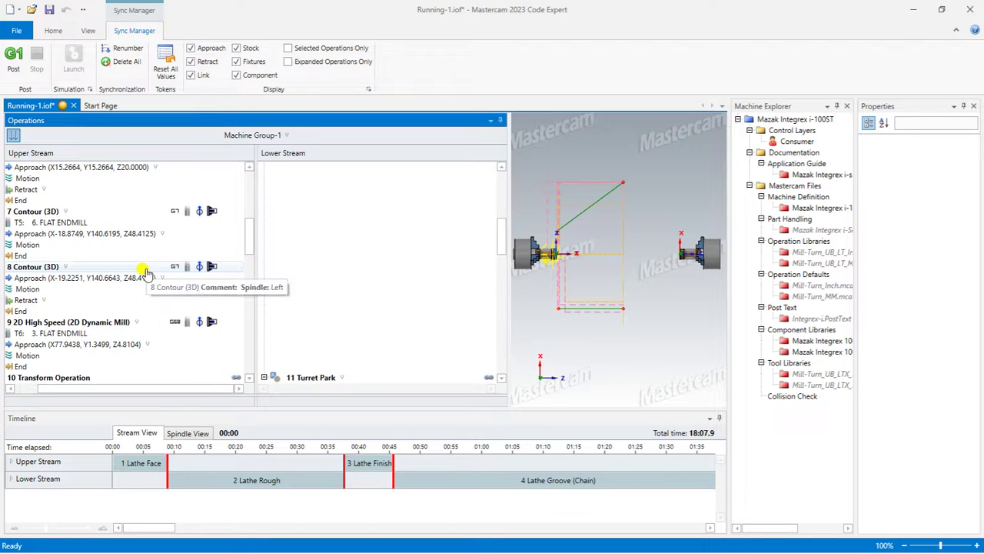
pyautogui.scroll(3, 146, 271)
pyautogui.scroll(5, 145, 271)
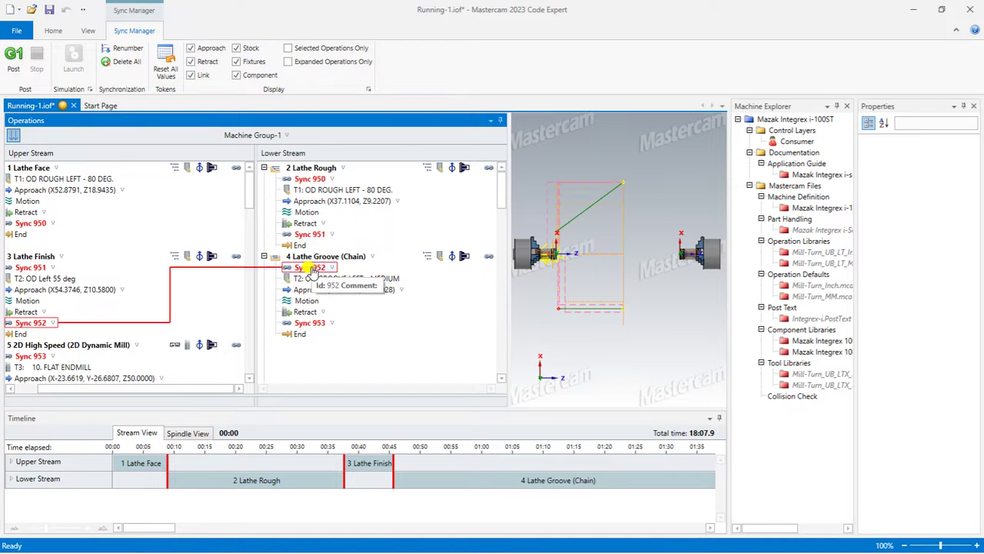
pyautogui.scroll(-1, 298, 322)
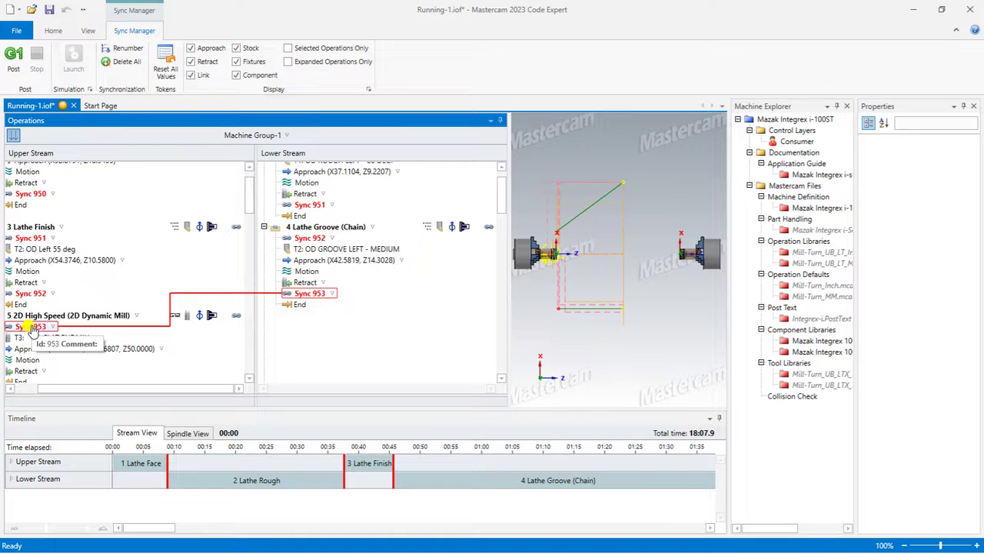
pyautogui.scroll(-2, 31, 331)
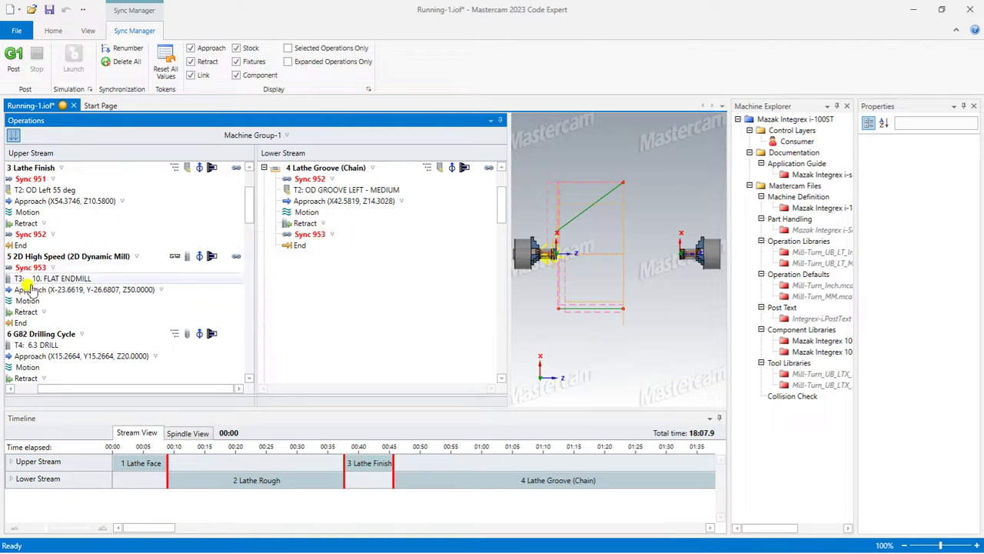
# Step: Review the remaining operations and sync points from 5 2D High Speed through the transform, pickoff and cutoff to 26 Turret Park
pyautogui.scroll(-1, 35, 267)
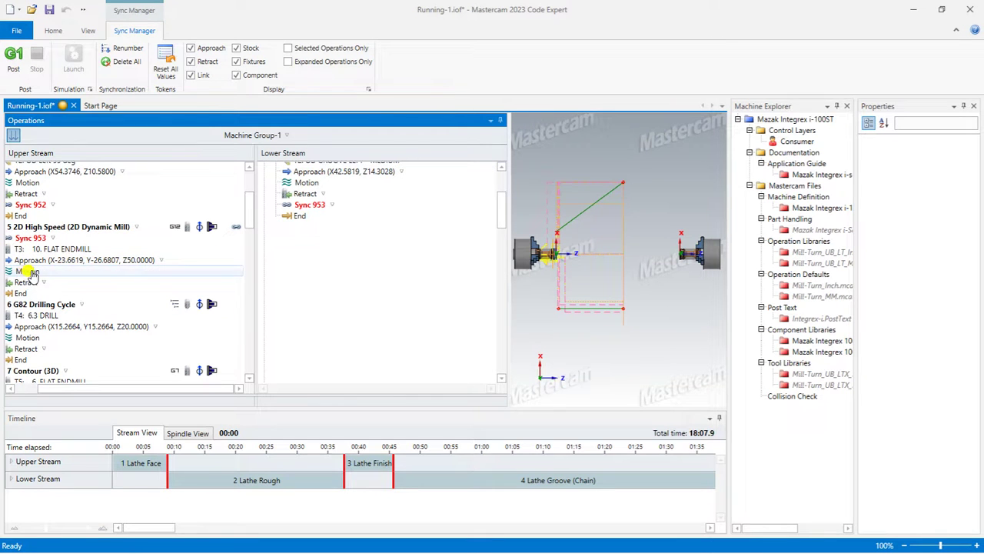
pyautogui.scroll(-4, 27, 285)
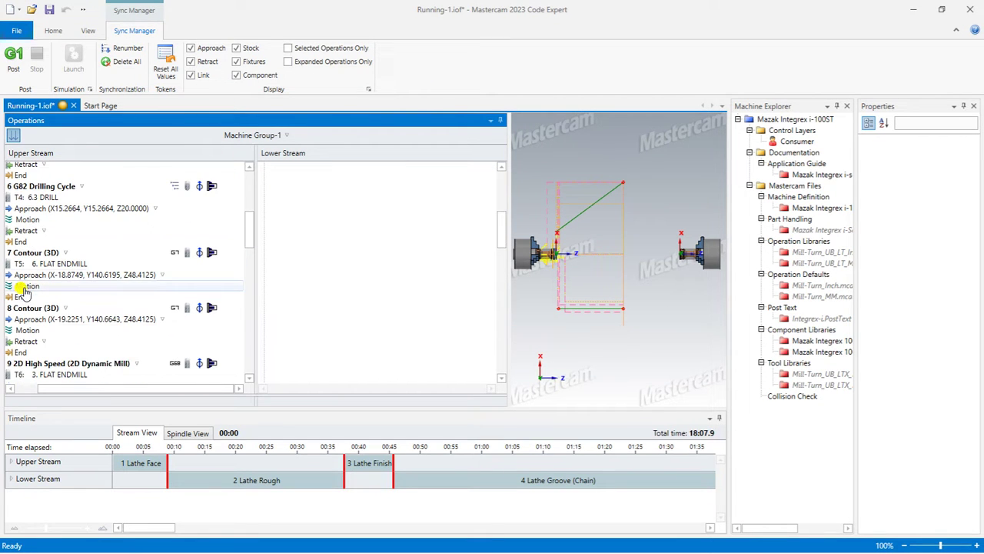
pyautogui.scroll(-2, 34, 271)
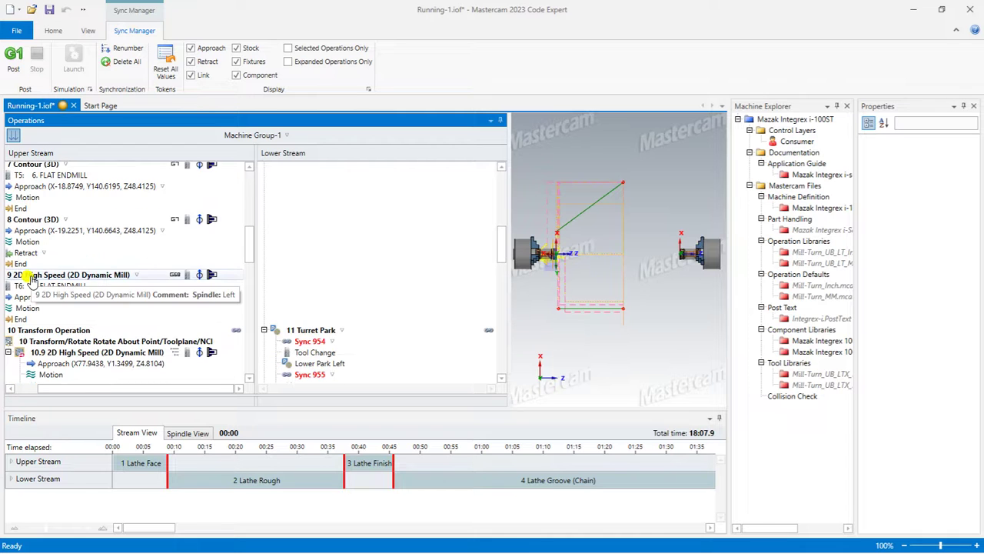
pyautogui.scroll(-2, 31, 280)
pyautogui.scroll(-1, 34, 276)
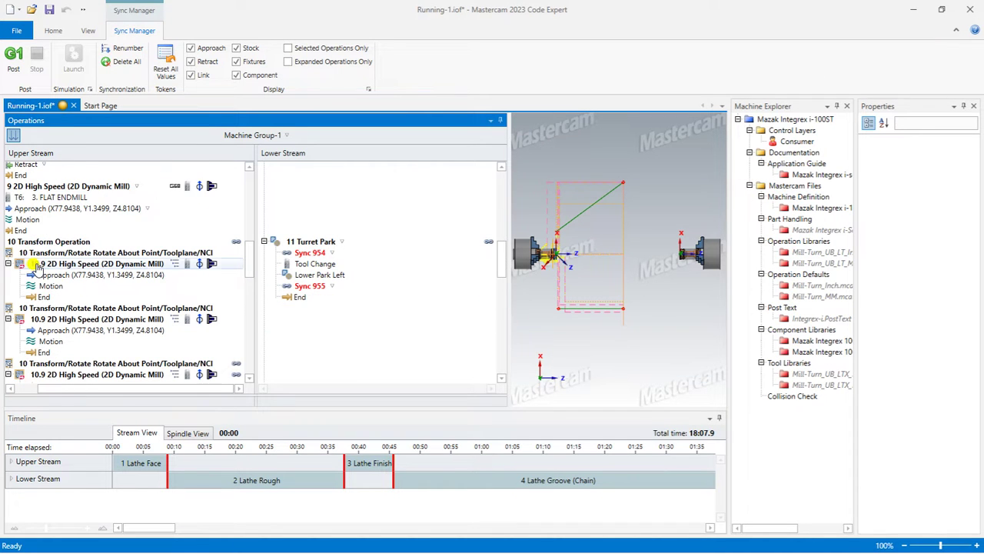
pyautogui.moveTo(40, 237); pyautogui.dragTo(40, 361)
pyautogui.scroll(-2, 35, 288)
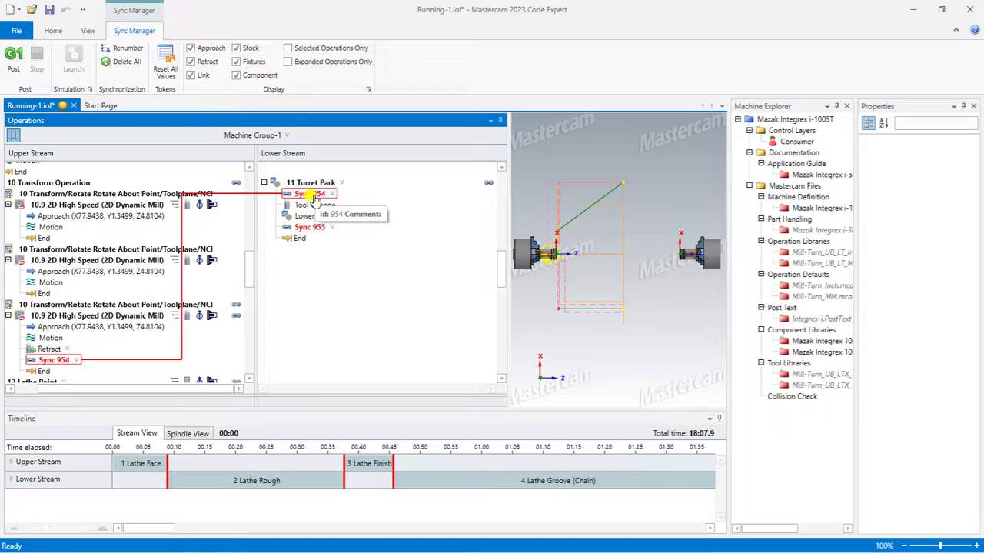
pyautogui.scroll(-1, 301, 230)
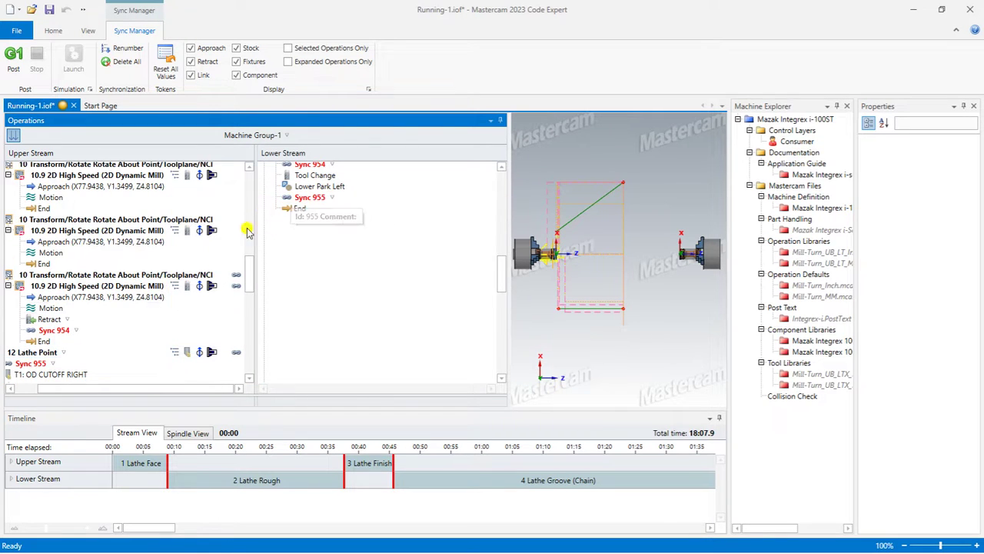
pyautogui.scroll(-5, 42, 363)
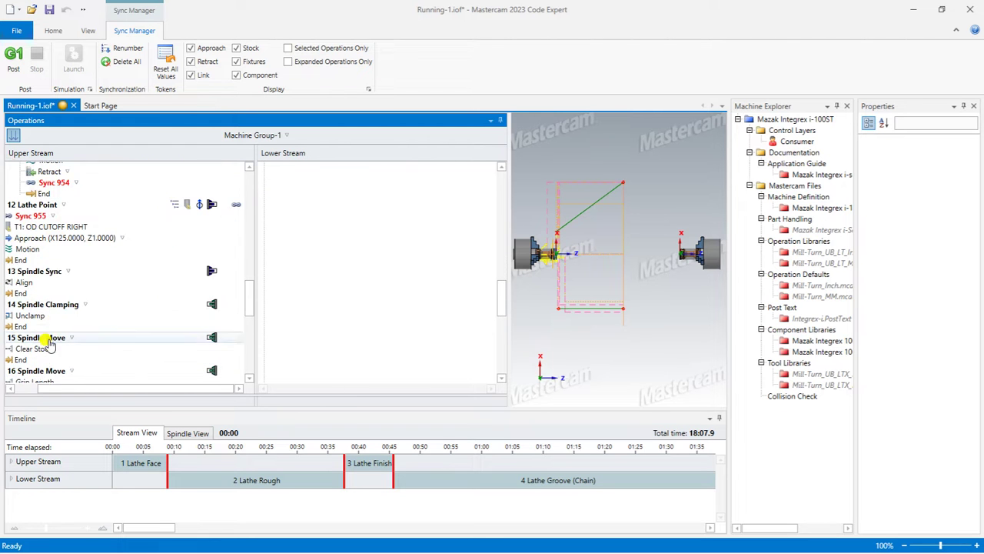
pyautogui.scroll(-4, 50, 308)
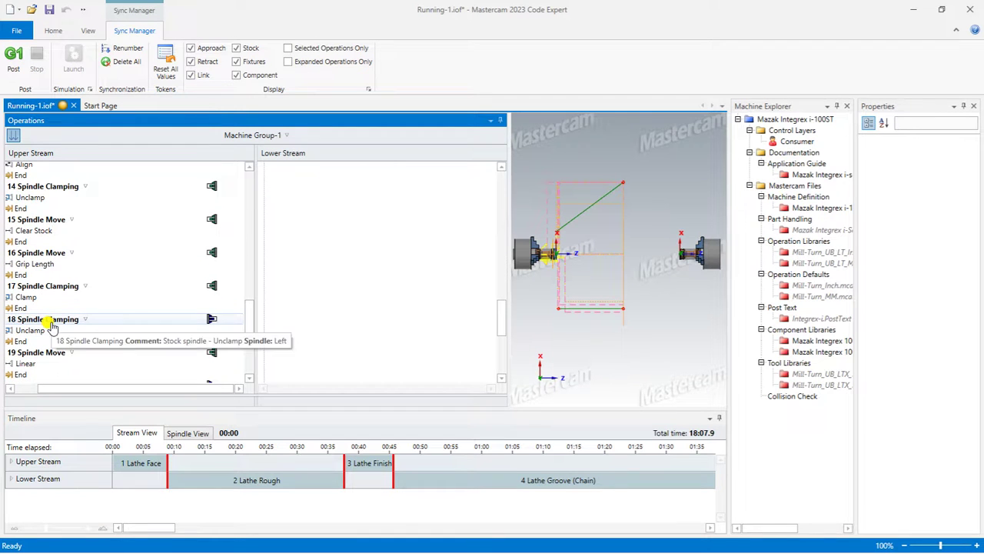
pyautogui.scroll(-3, 52, 279)
pyautogui.scroll(-3, 54, 277)
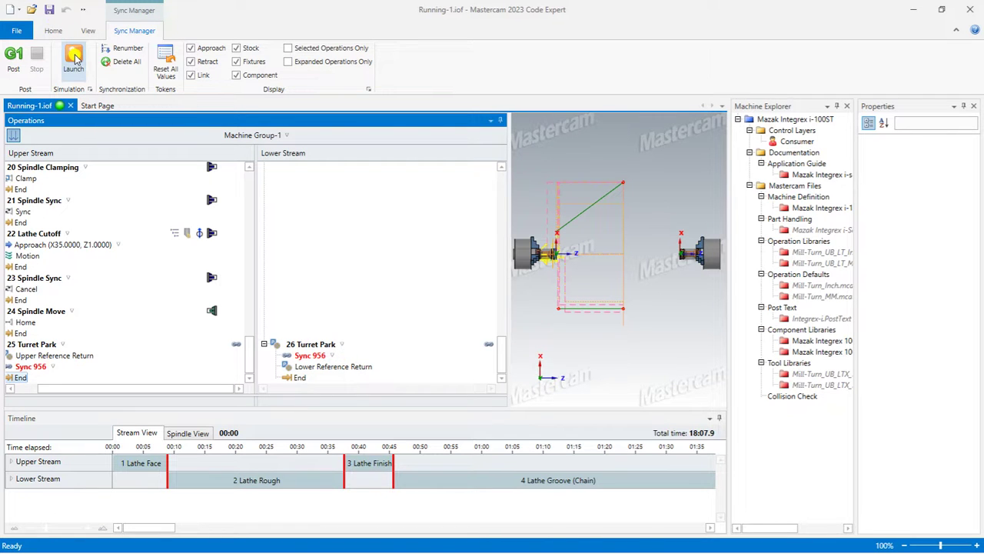
# Step: Launch the machine simulation, maximize the simulator window and frame the spindles and turrets inside the machine
pyautogui.click(74, 58)
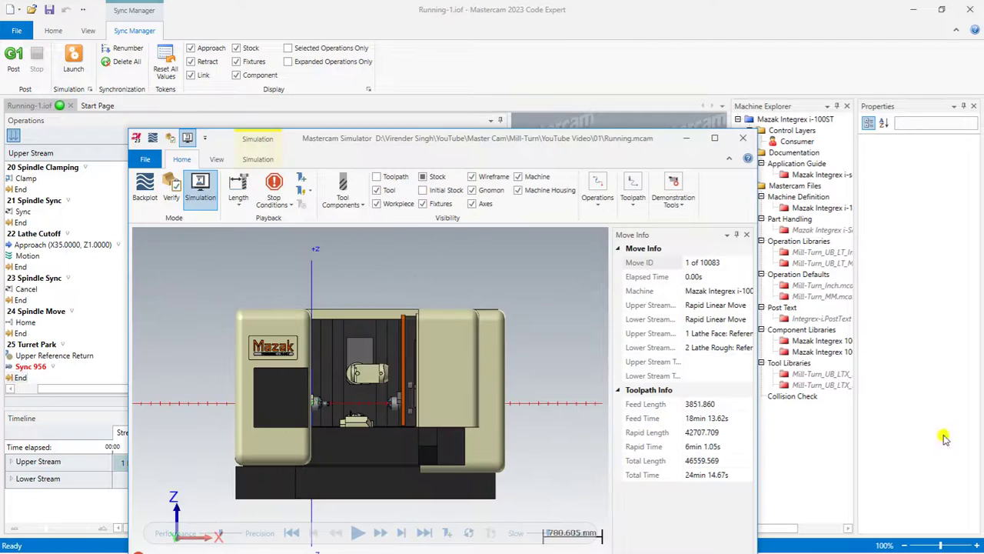
pyautogui.click(717, 136)
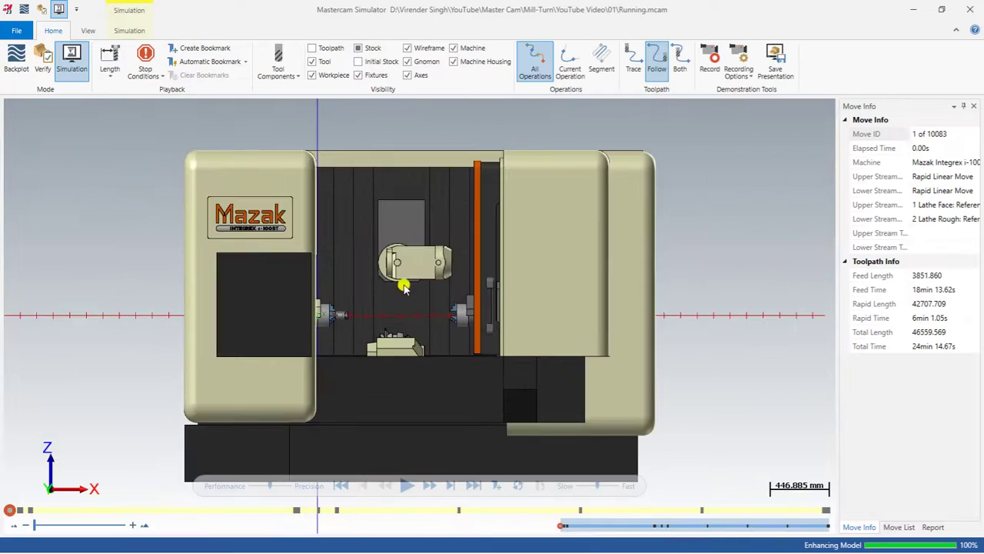
pyautogui.scroll(5, 398, 300)
pyautogui.moveTo(388, 306); pyautogui.dragTo(273, 292, button='middle')
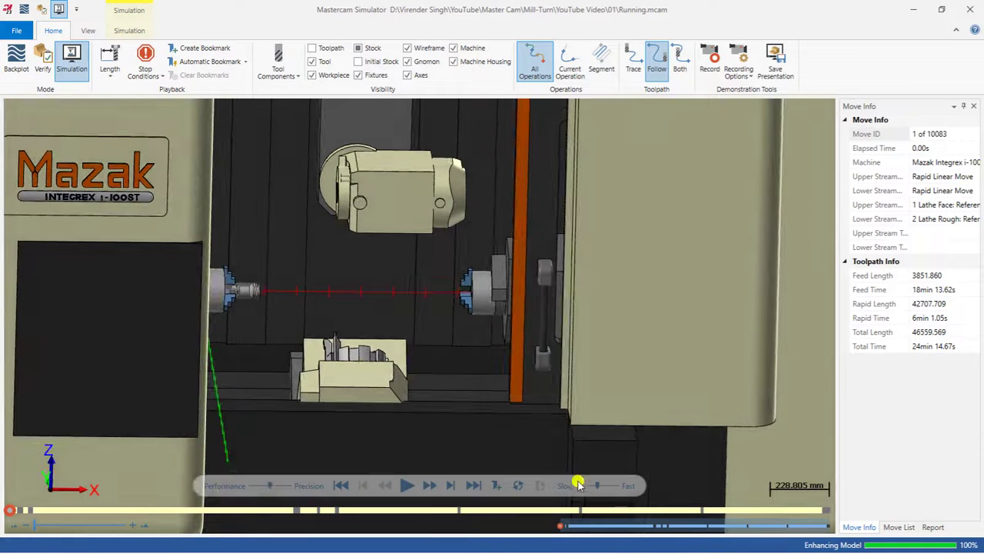
# Step: Play the machine simulation with an adjusted playback speed, framing the part in the left spindle from an angle
pyautogui.moveTo(593, 485); pyautogui.dragTo(586, 485)
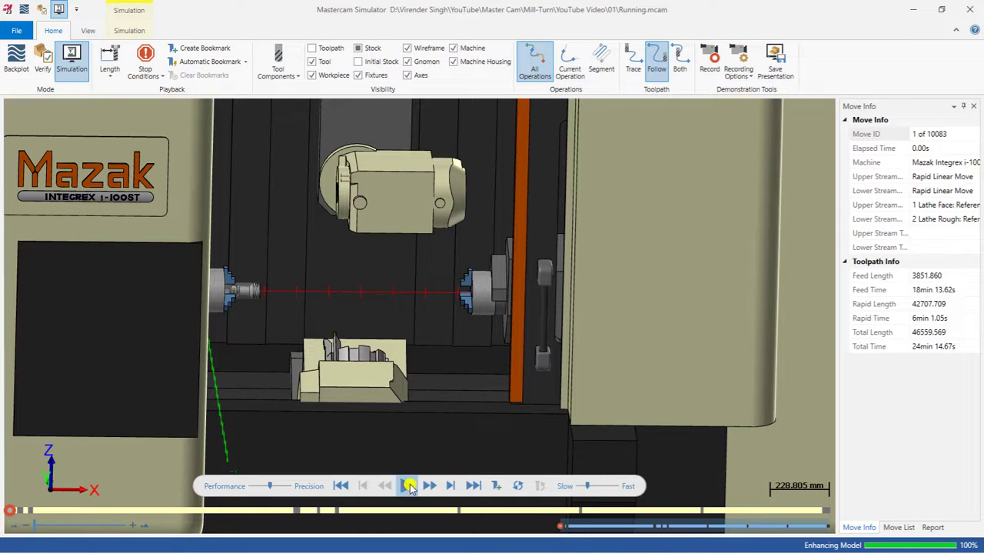
pyautogui.click(410, 485)
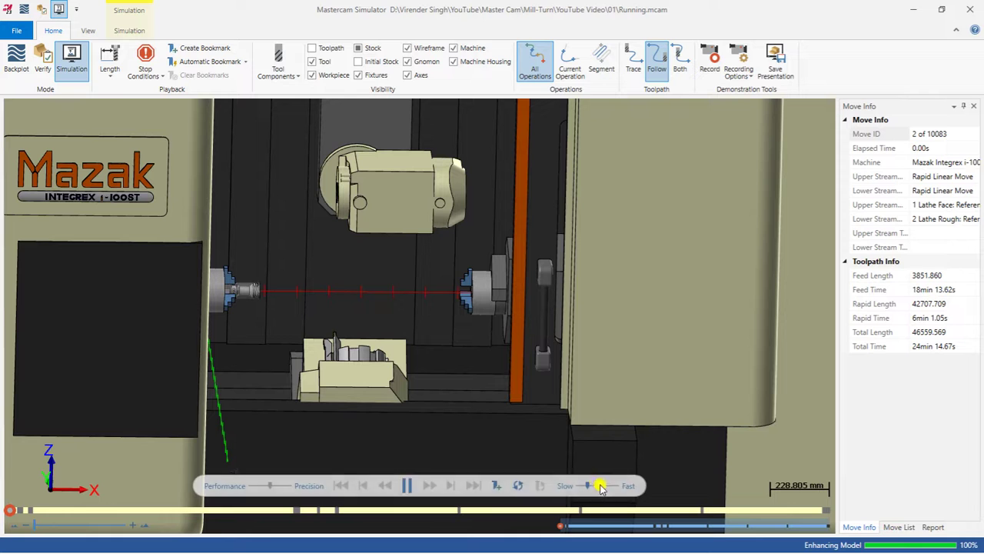
pyautogui.moveTo(589, 485); pyautogui.dragTo(591, 486)
pyautogui.moveTo(390, 371); pyautogui.dragTo(348, 363)
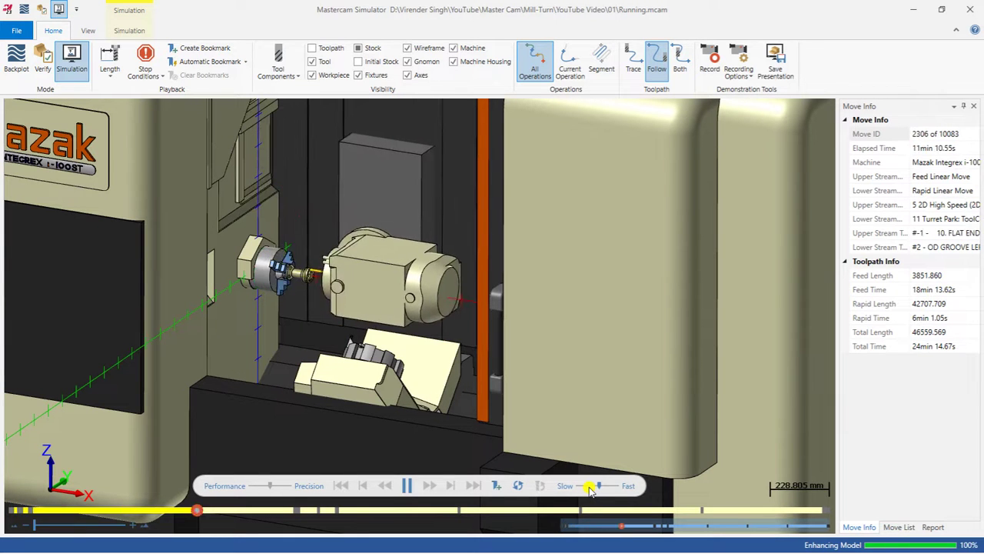
pyautogui.scroll(5, 305, 279)
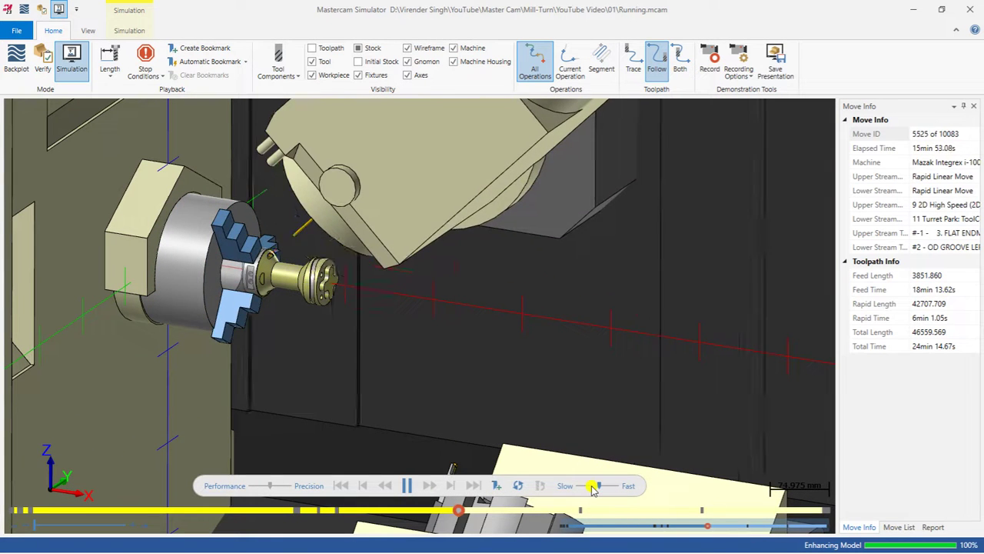
# Step: Slow the simulation playback slightly and turn on Color Loop for the machined stock
pyautogui.moveTo(592, 489); pyautogui.dragTo(592, 489)
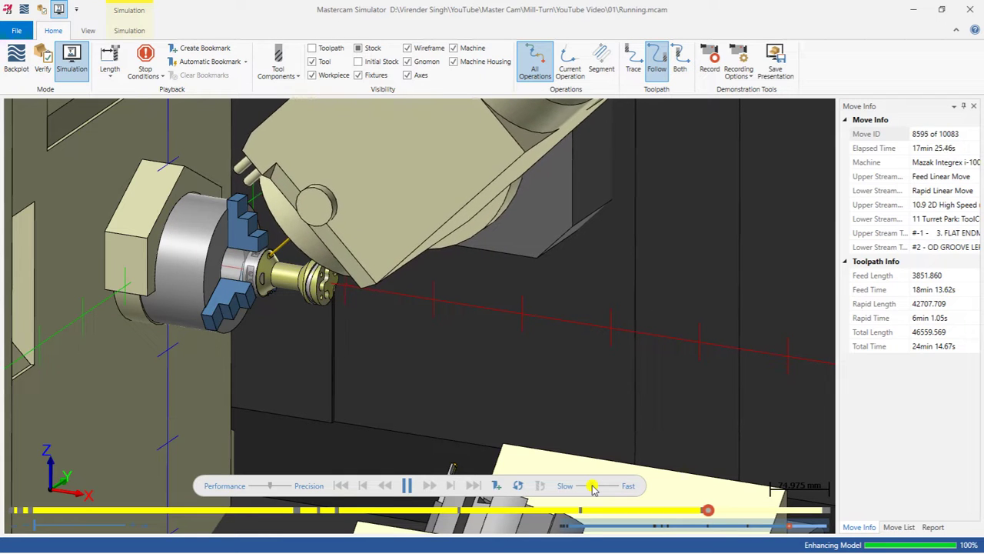
pyautogui.click(121, 31)
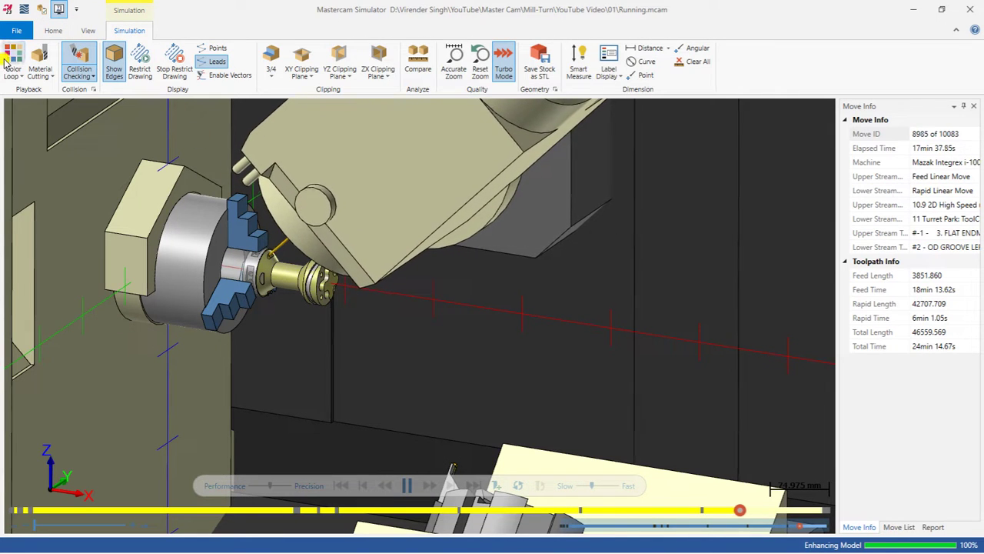
pyautogui.click(6, 61)
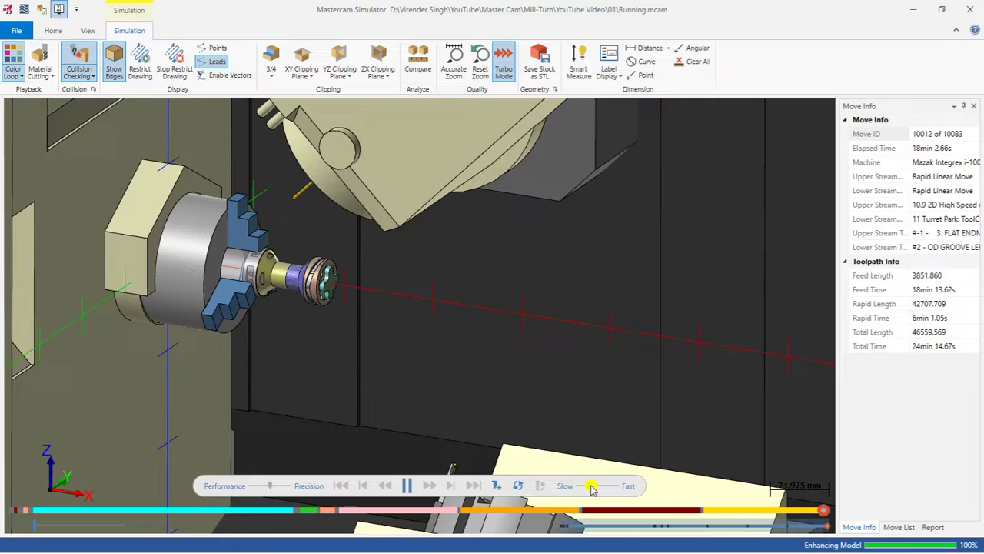
# Step: Examine both spindles and turrets as the simulation runs from the last 10.9 2D High Speed operation to the 12 Lathe Point approach
pyautogui.scroll(-4, 394, 330)
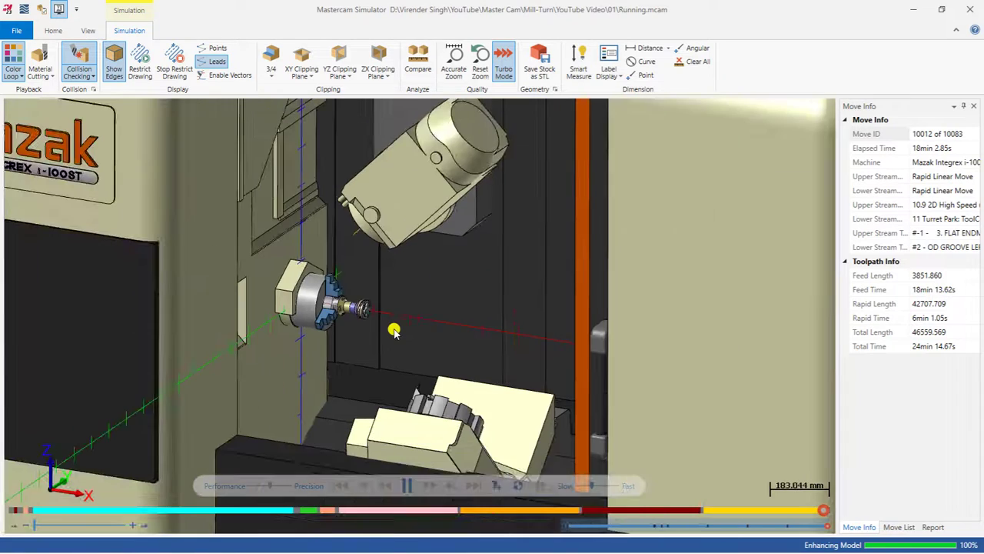
pyautogui.scroll(-3, 394, 331)
pyautogui.scroll(5, 346, 325)
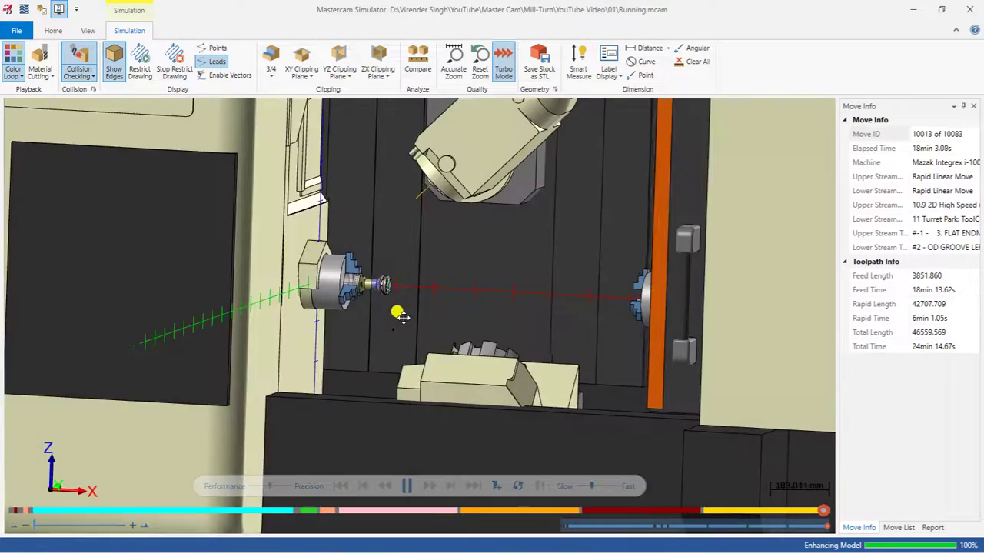
pyautogui.scroll(-3, 401, 318)
pyautogui.scroll(2, 396, 322)
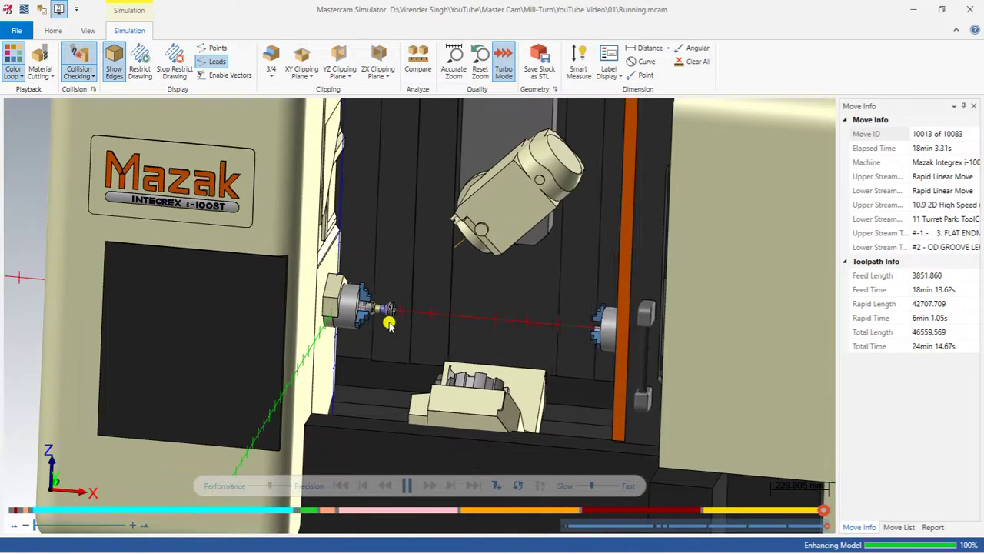
pyautogui.scroll(2, 390, 324)
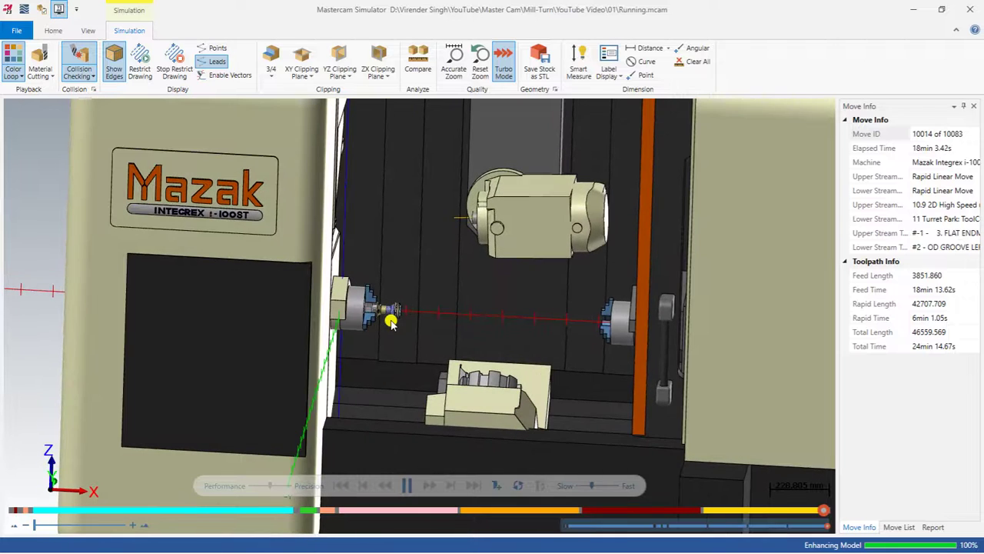
pyautogui.scroll(-2, 390, 322)
pyautogui.scroll(2, 489, 333)
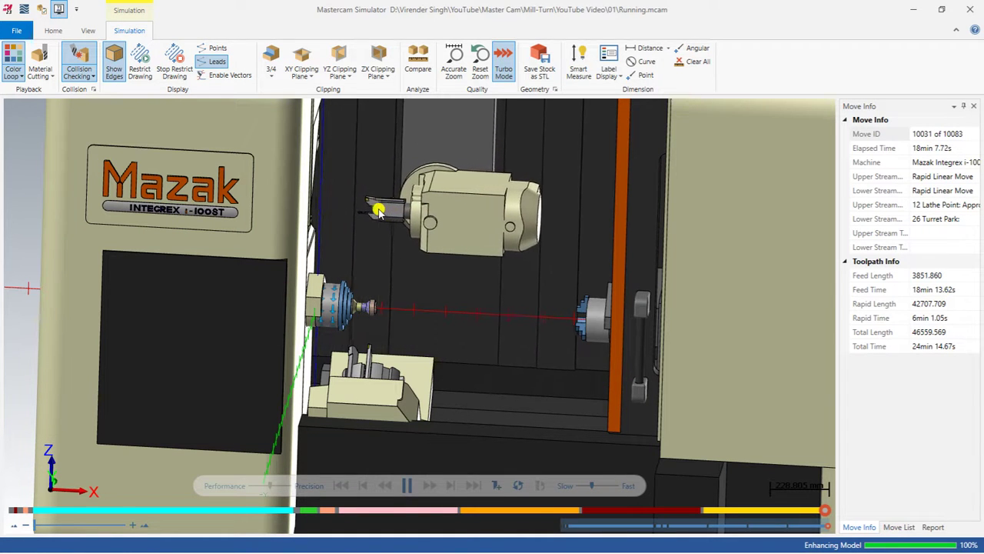
# Step: Follow the simulated pickoff, stock pull and 22 Lathe Cutoff at both spindles until the turrets park
pyautogui.scroll(1, 380, 213)
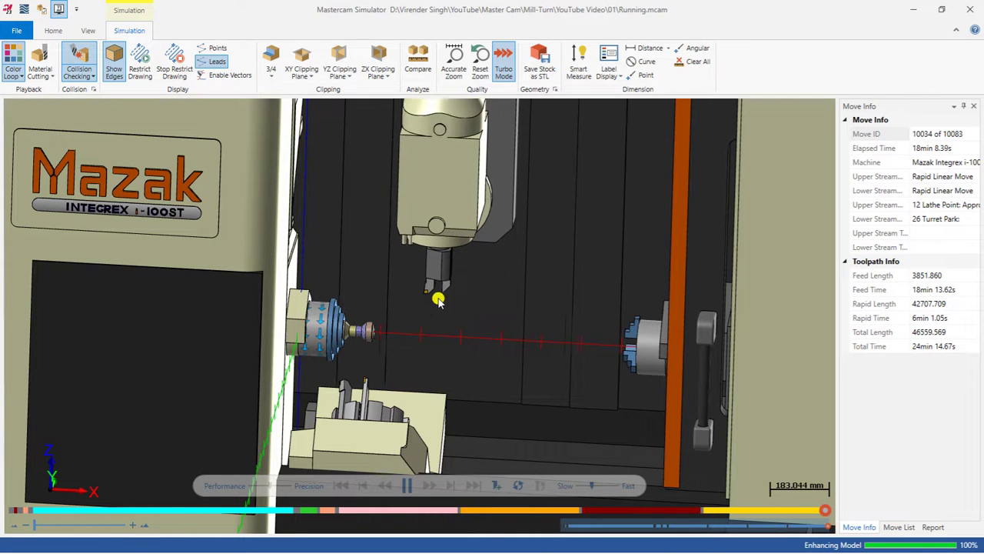
pyautogui.scroll(2, 440, 302)
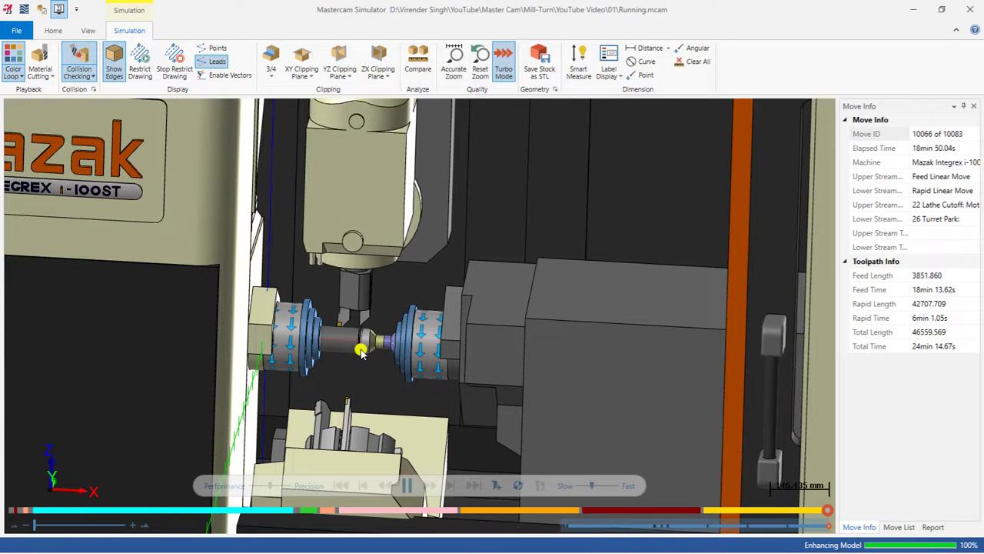
pyautogui.scroll(3, 336, 344)
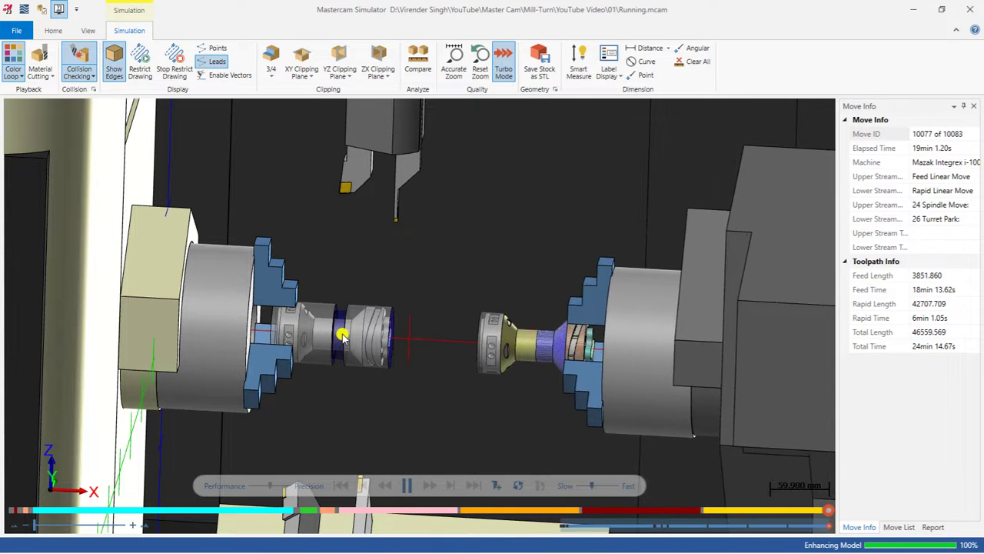
pyautogui.scroll(-3, 342, 333)
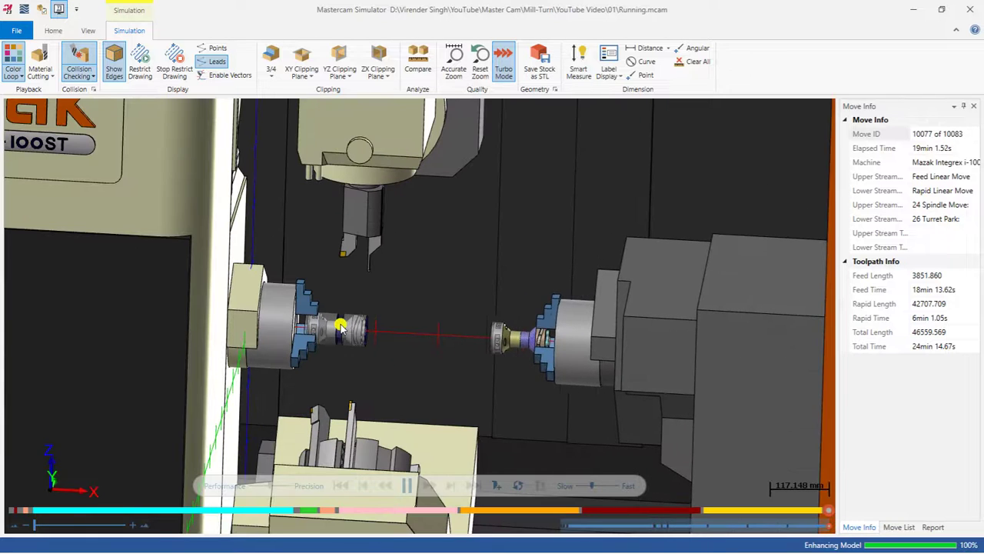
pyautogui.scroll(2, 341, 331)
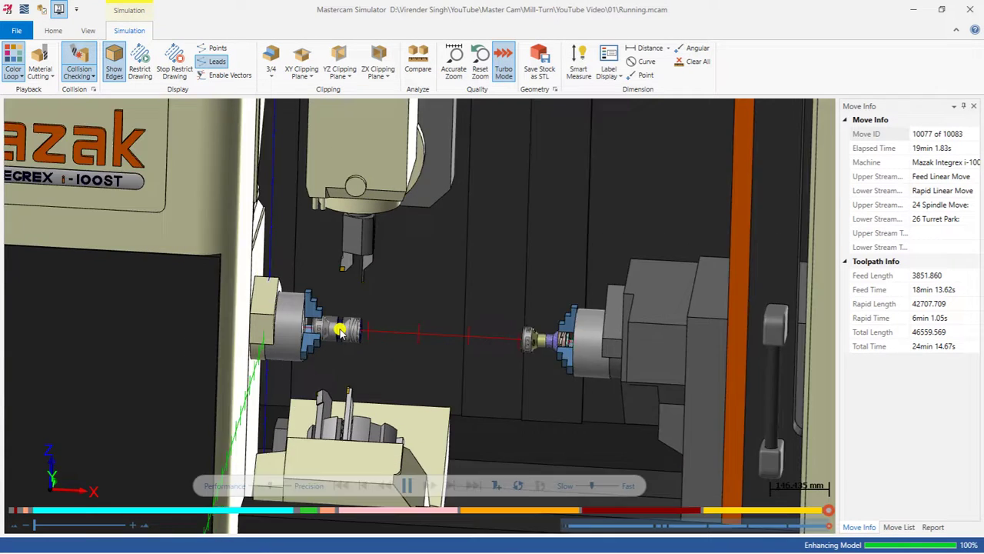
pyautogui.scroll(-3, 415, 346)
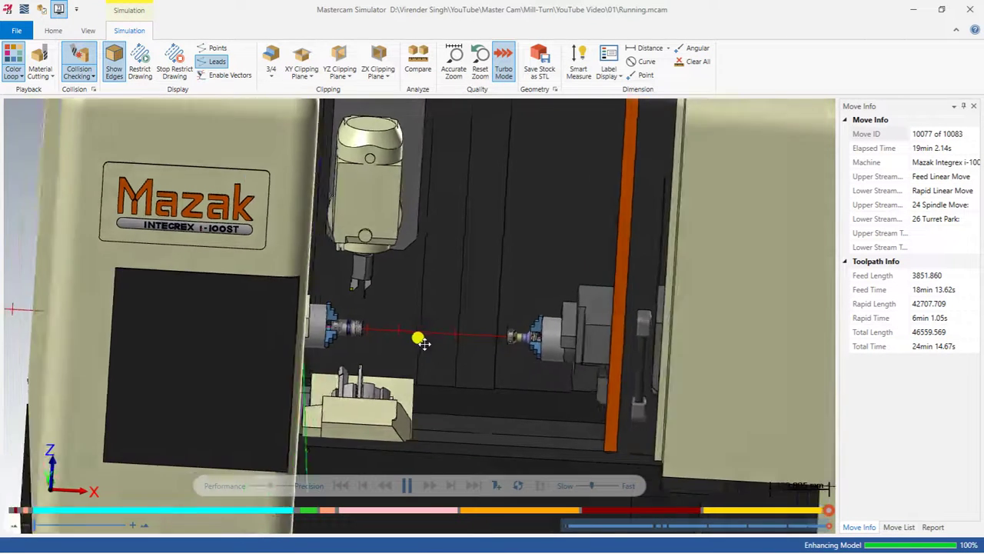
pyautogui.scroll(2, 427, 345)
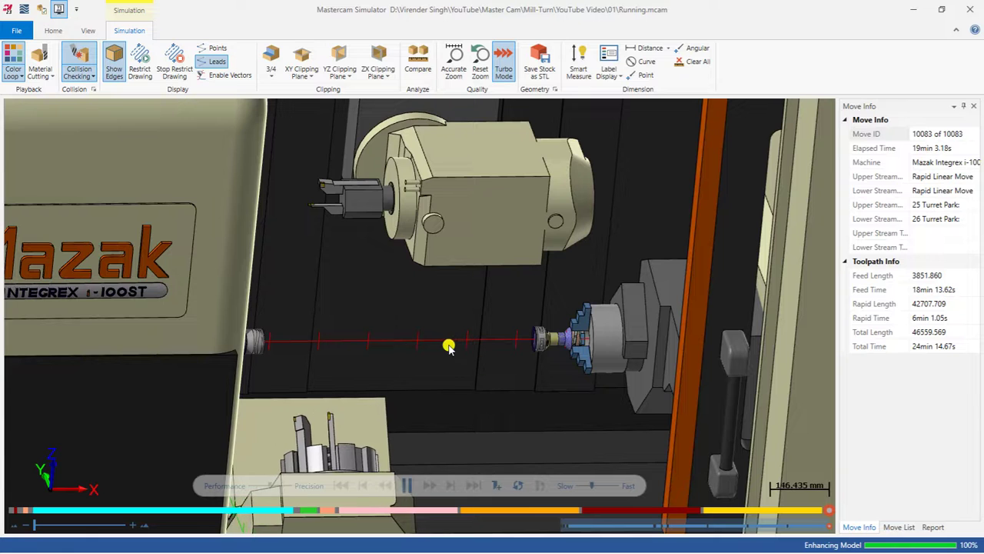
# Step: Examine the cutoff face and remaining stock in the left spindle, along with the right spindle and parked turrets
pyautogui.scroll(-3, 430, 321)
pyautogui.moveTo(430, 321); pyautogui.dragTo(402, 383, button='middle')
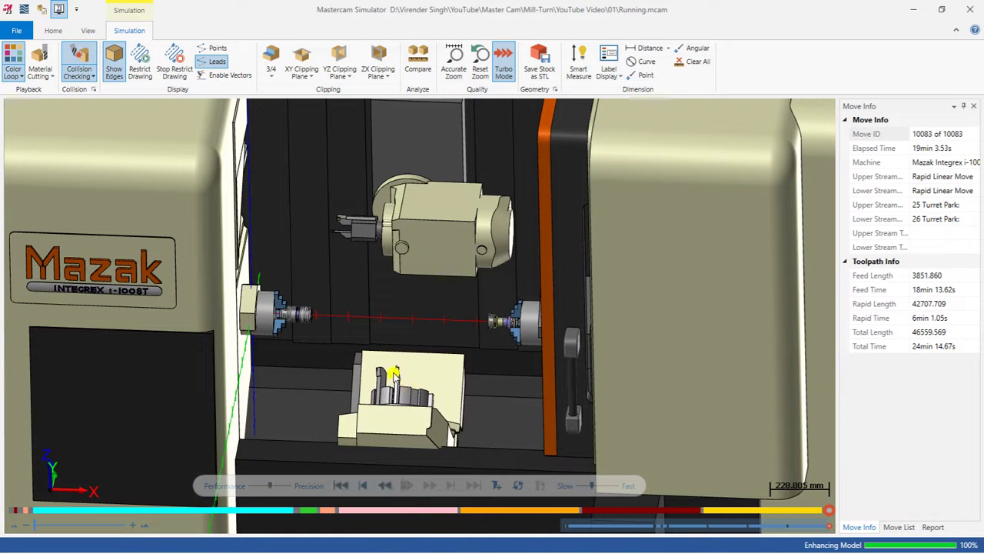
pyautogui.scroll(-1, 399, 333)
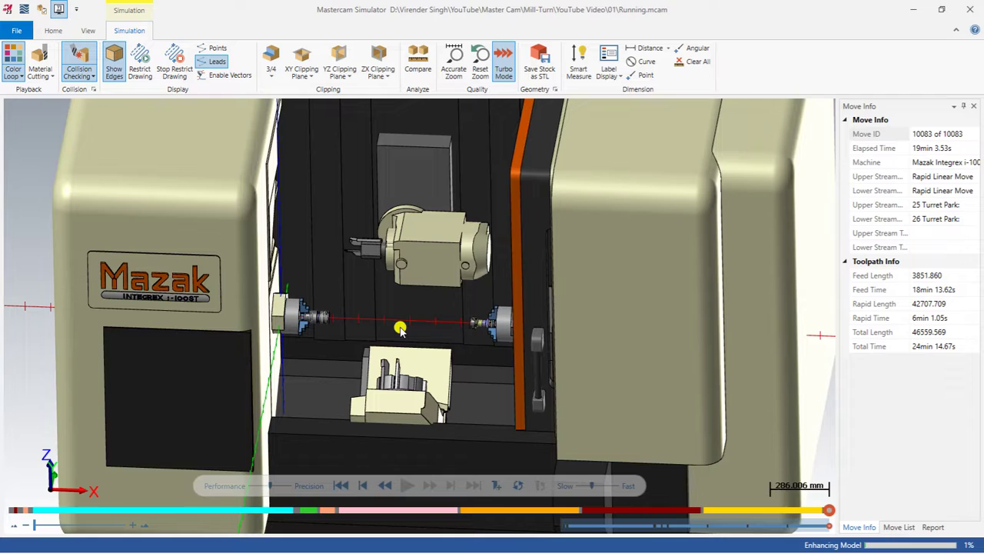
pyautogui.moveTo(399, 333); pyautogui.dragTo(397, 325, button='middle')
pyautogui.moveTo(383, 322); pyautogui.dragTo(386, 321, button='middle')
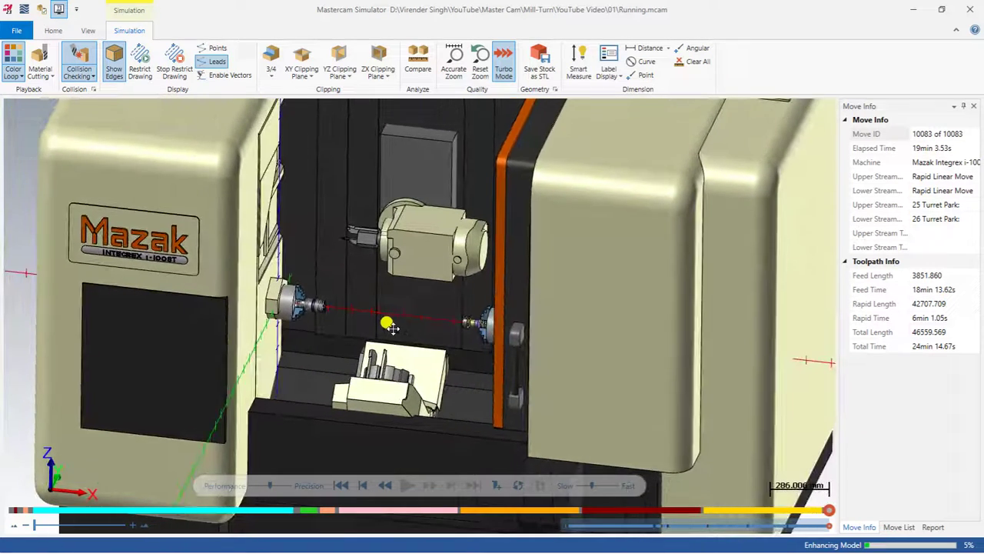
pyautogui.scroll(5, 281, 303)
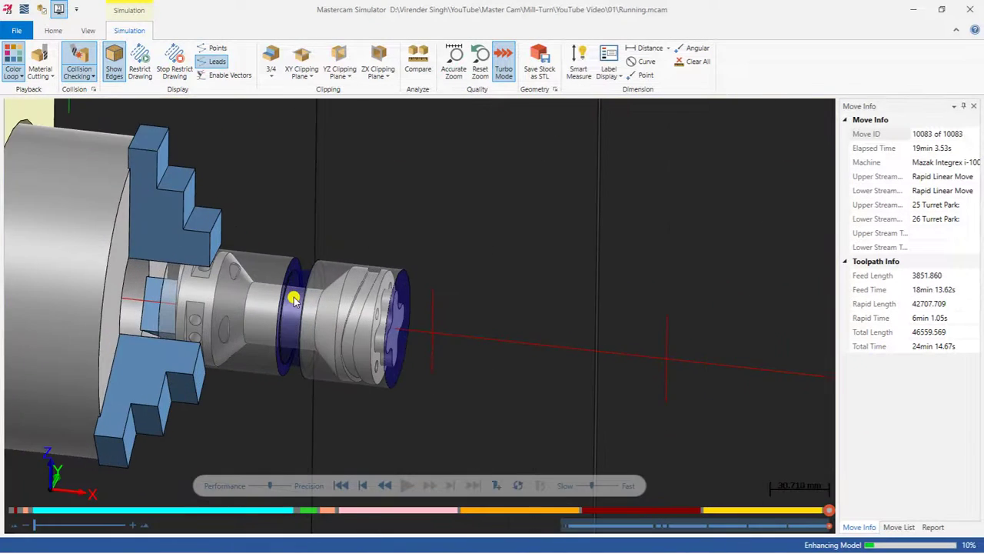
pyautogui.scroll(-5, 289, 282)
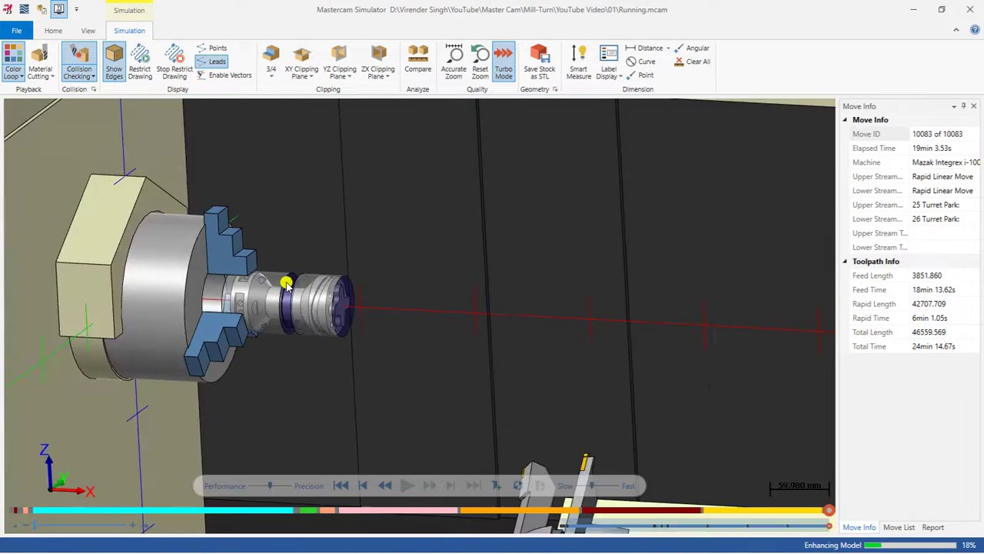
pyautogui.moveTo(289, 282); pyautogui.dragTo(280, 282, button='middle')
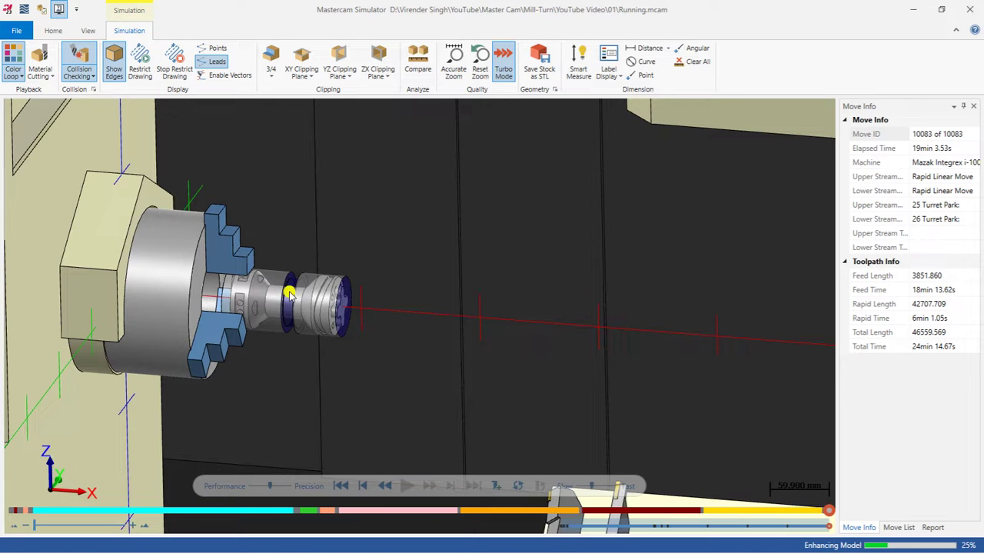
pyautogui.scroll(-5, 290, 282)
pyautogui.moveTo(292, 341); pyautogui.dragTo(292, 272, button='middle')
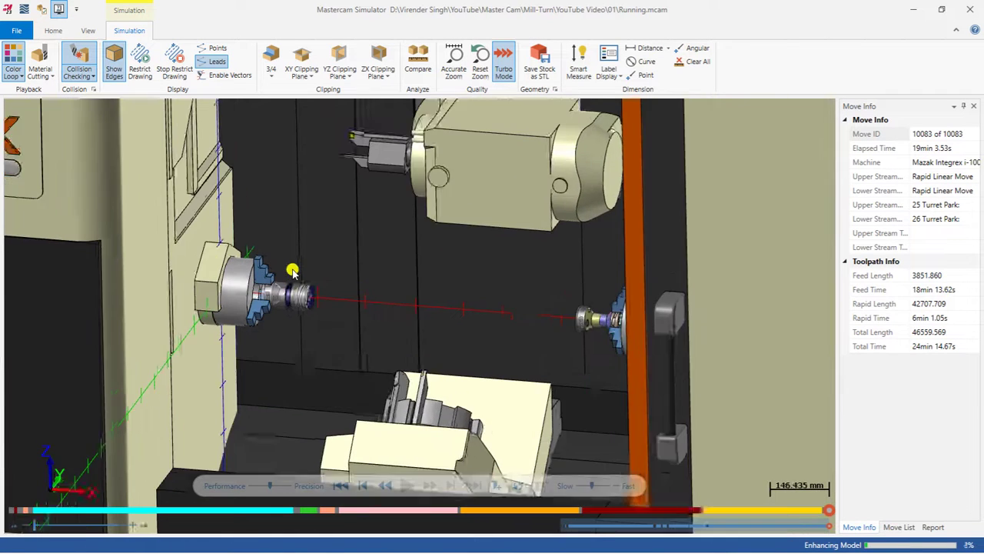
pyautogui.scroll(2, 293, 273)
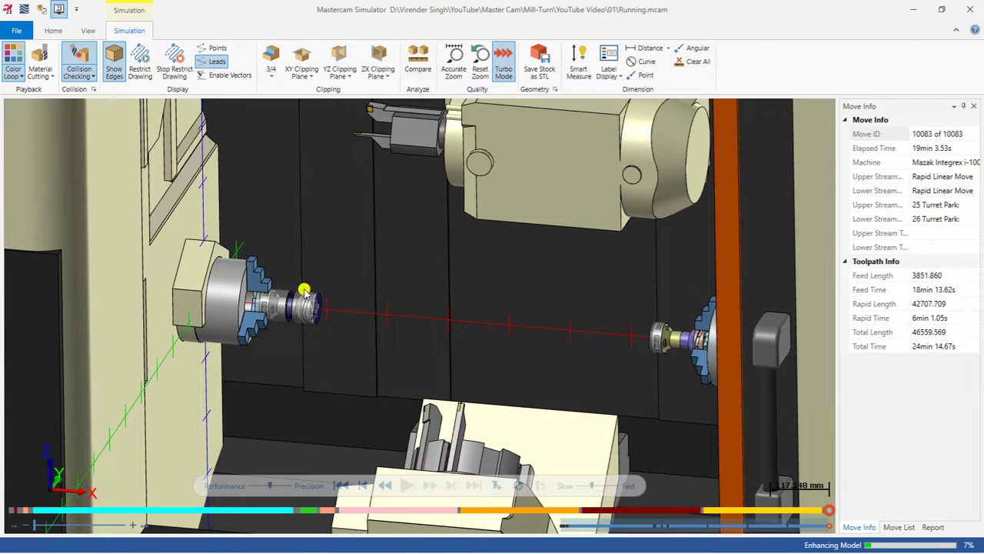
# Step: Switch from the simulator and Code Expert back to Mastercam and list the tool spindle's stations in the Tool Setup Manager
pyautogui.click(923, 10)
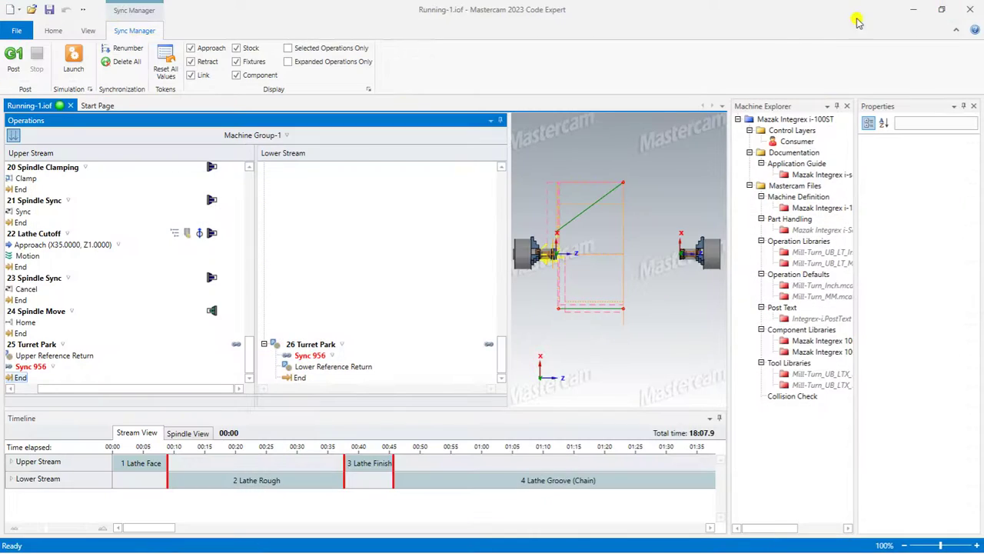
pyautogui.click(913, 10)
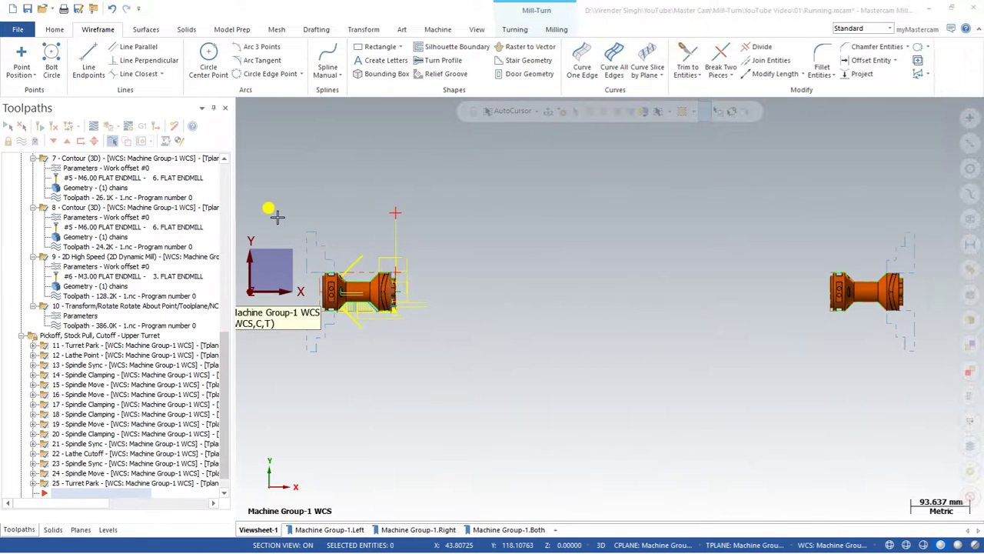
pyautogui.click(176, 141)
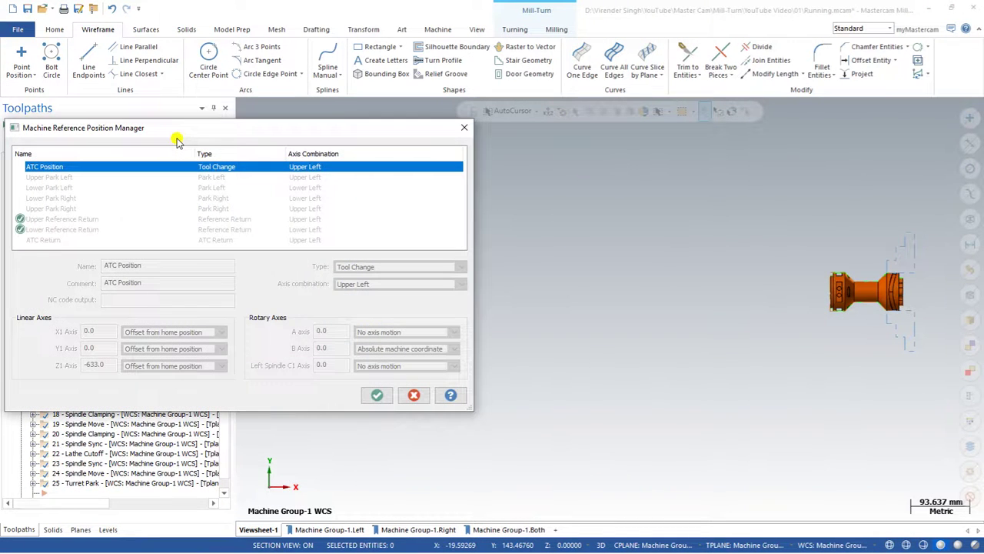
pyautogui.click(467, 127)
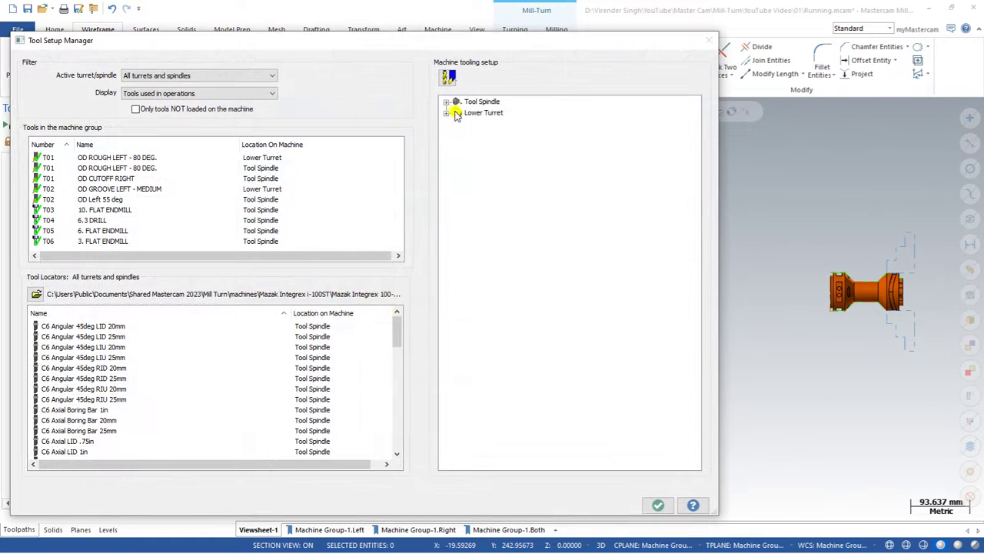
pyautogui.doubleClick(449, 104)
pyautogui.click(457, 113)
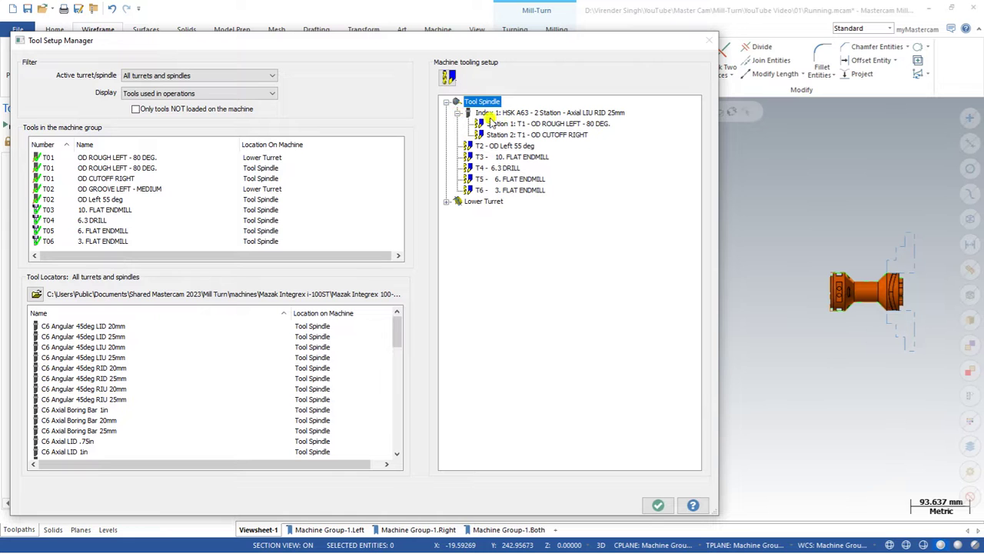
# Step: Extend the projection length of the OD CUTOFF RIGHT tool in Station 2 by about 31.4 mm and accept the tool setup
pyautogui.click(509, 125)
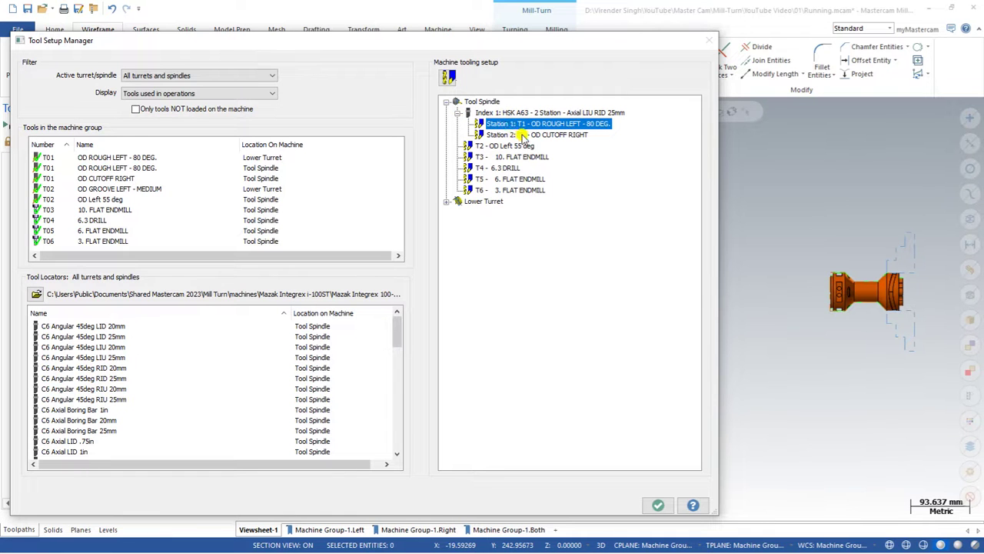
pyautogui.click(523, 135)
pyautogui.rightClick(528, 137)
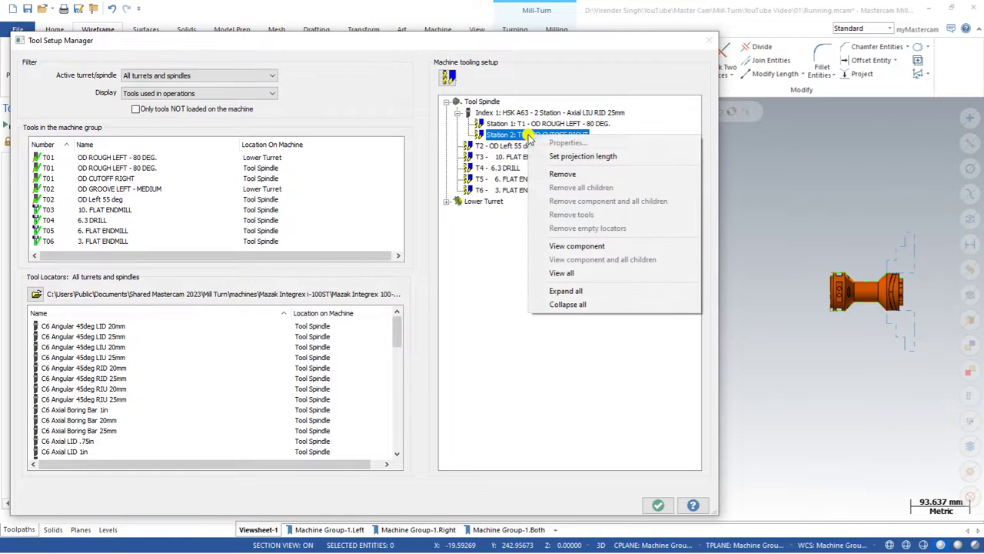
pyautogui.click(565, 157)
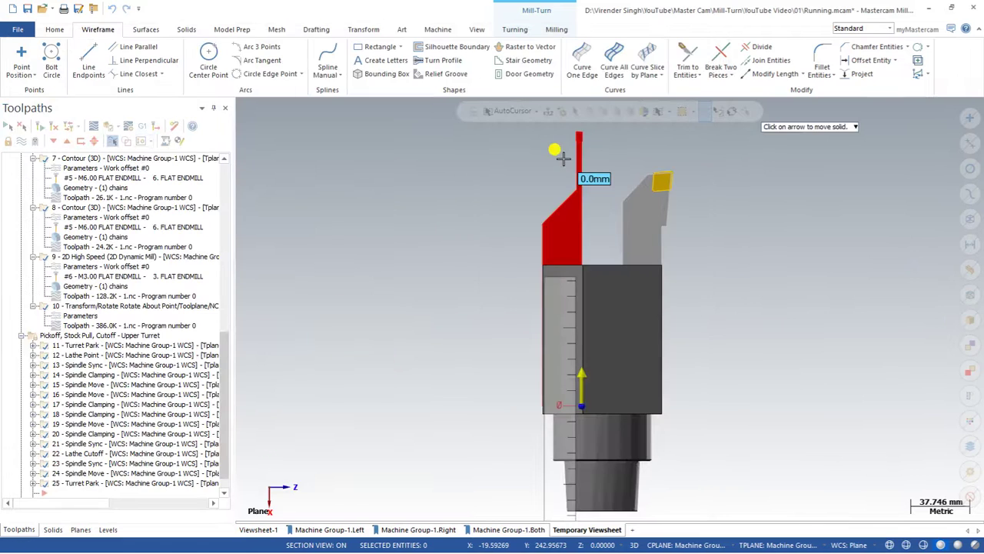
pyautogui.moveTo(586, 343); pyautogui.dragTo(560, 412, button='middle')
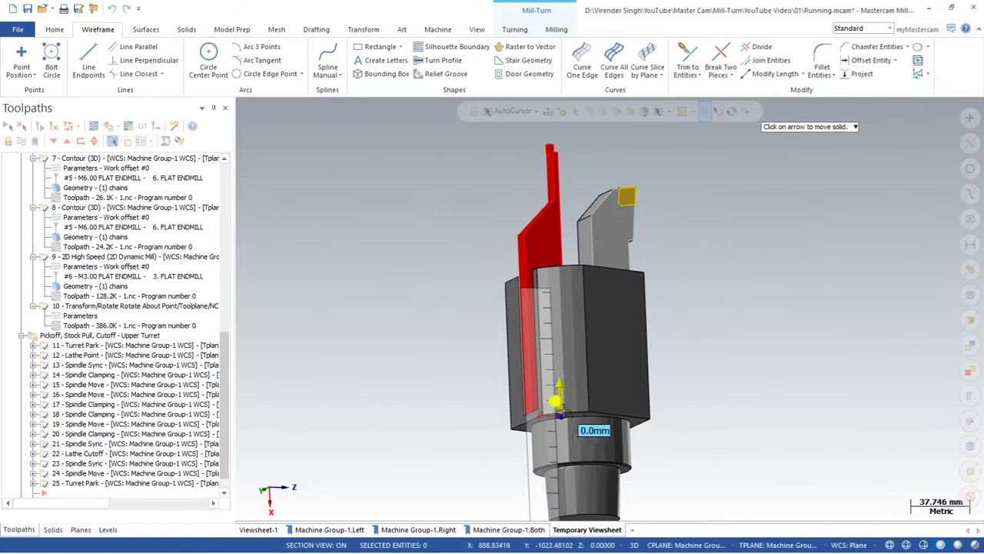
pyautogui.click(559, 415)
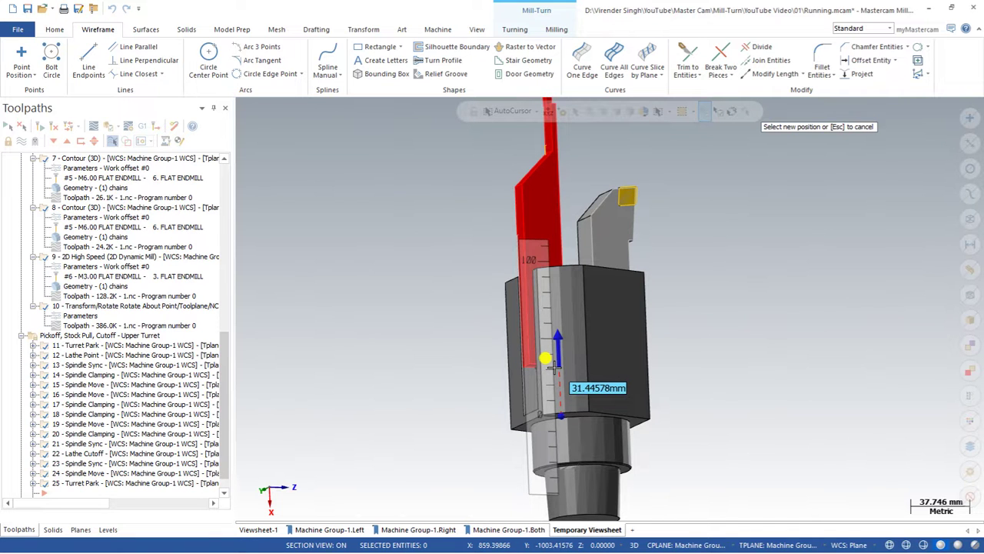
pyautogui.click(552, 369)
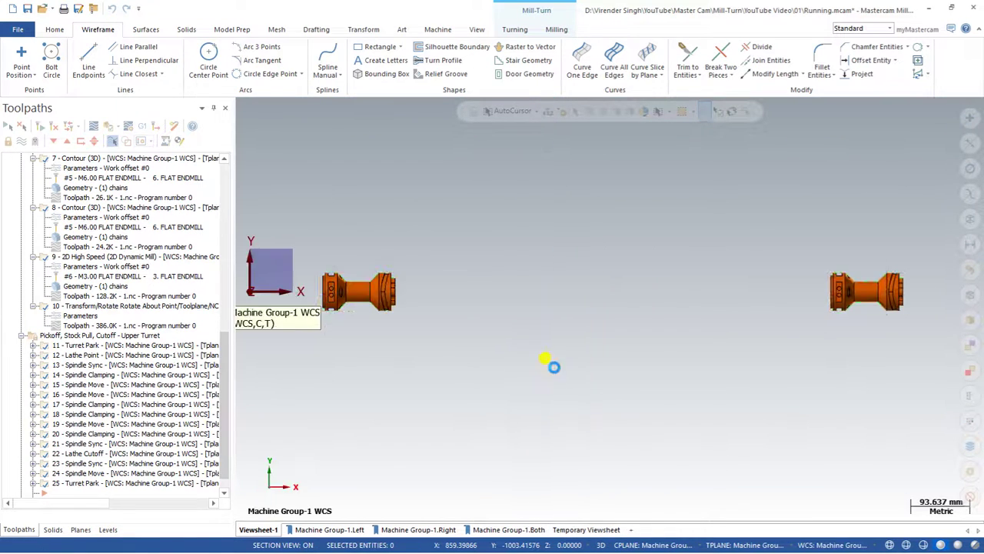
pyautogui.click(656, 506)
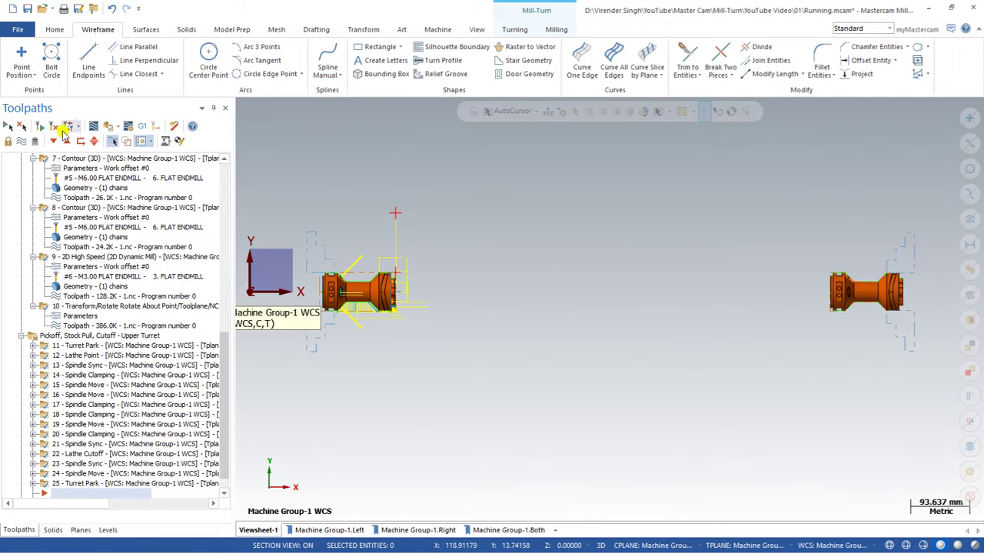
# Step: Reload the updated operations into Code Expert's Sync Manager, launch the machine simulation and play it
pyautogui.click(145, 126)
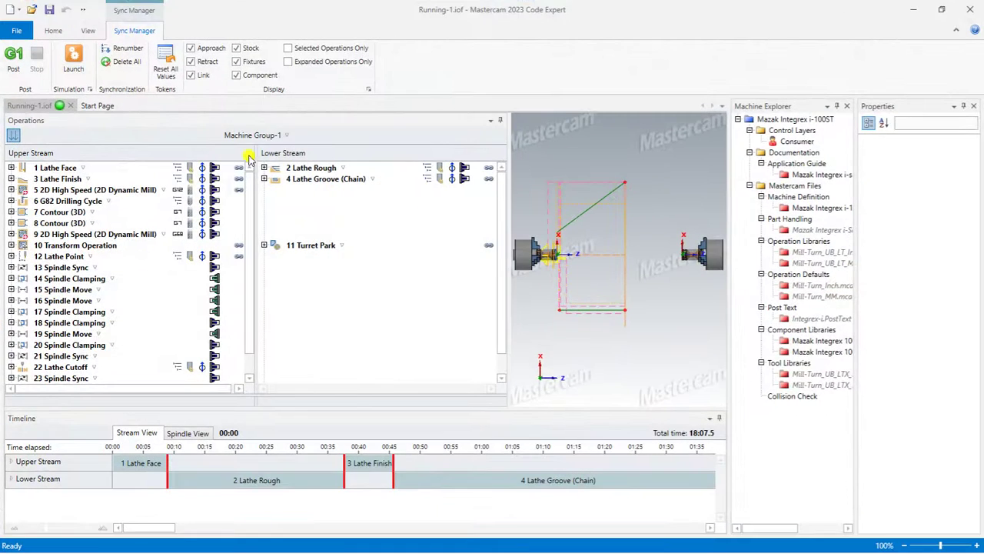
pyautogui.click(73, 61)
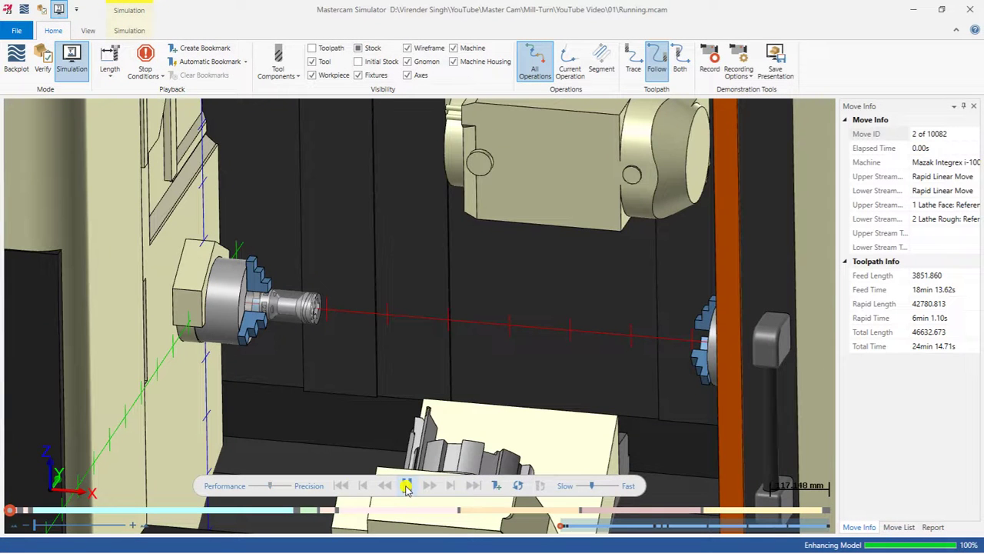
pyautogui.click(406, 485)
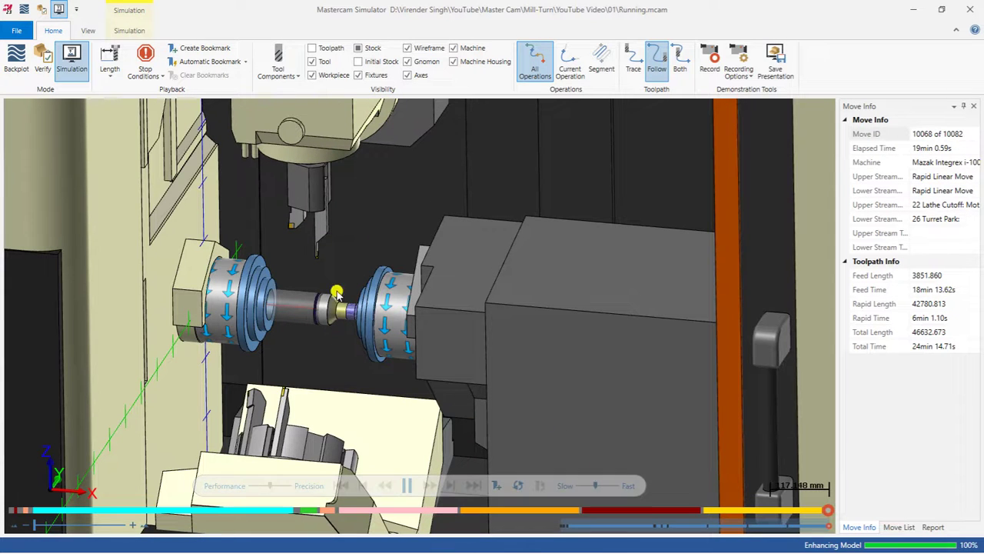
# Step: Examine both spindles and parked turrets after the rerun simulation, including the transferred part in the right chuck
pyautogui.scroll(-5, 307, 302)
pyautogui.moveTo(322, 336)
pyautogui.mouseDown(button='middle')
pyautogui.moveTo(356, 327)
pyautogui.moveTo(333, 327)
pyautogui.moveTo(330, 346)
pyautogui.mouseUp(button='middle')
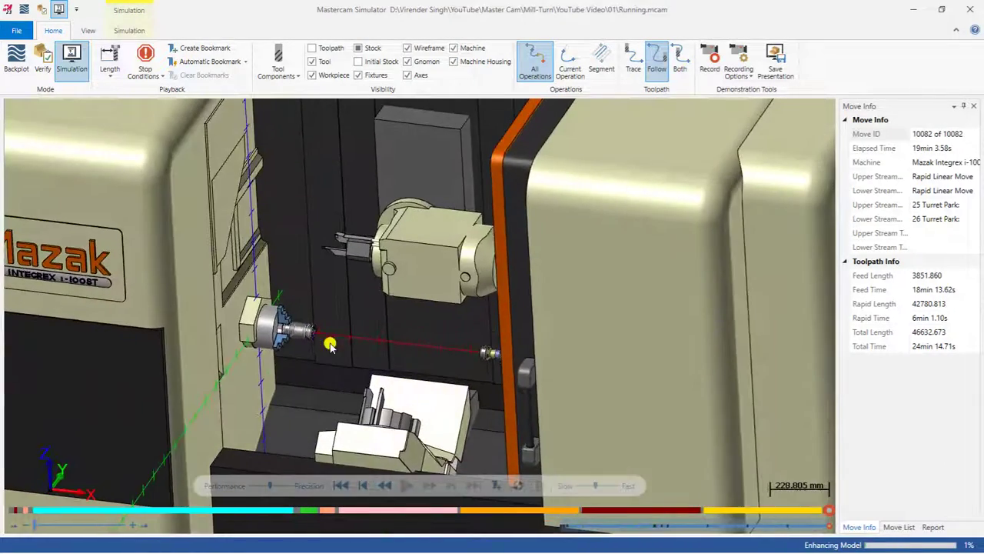
pyautogui.scroll(3, 348, 343)
pyautogui.scroll(-3, 291, 311)
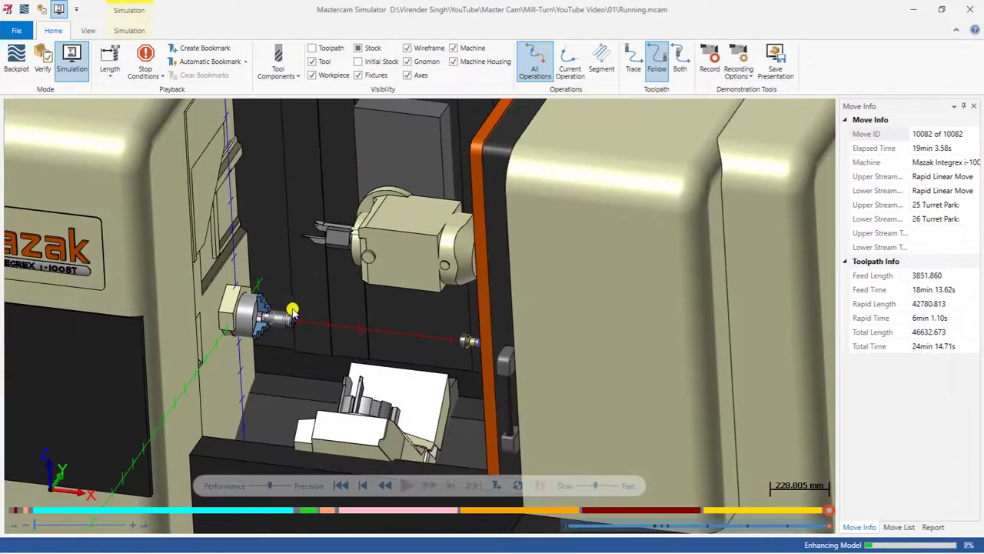
pyautogui.moveTo(385, 326); pyautogui.dragTo(389, 323, button='middle')
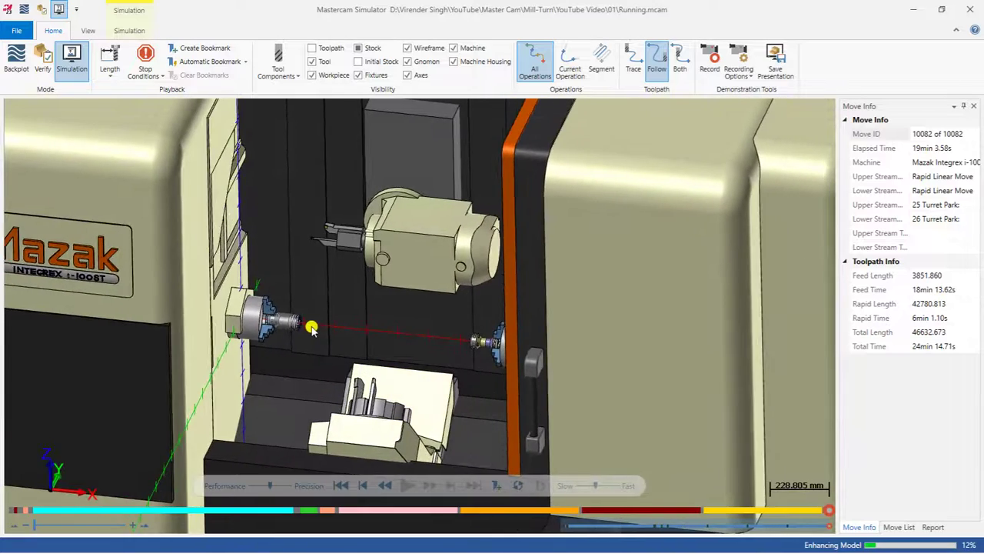
pyautogui.scroll(3, 311, 328)
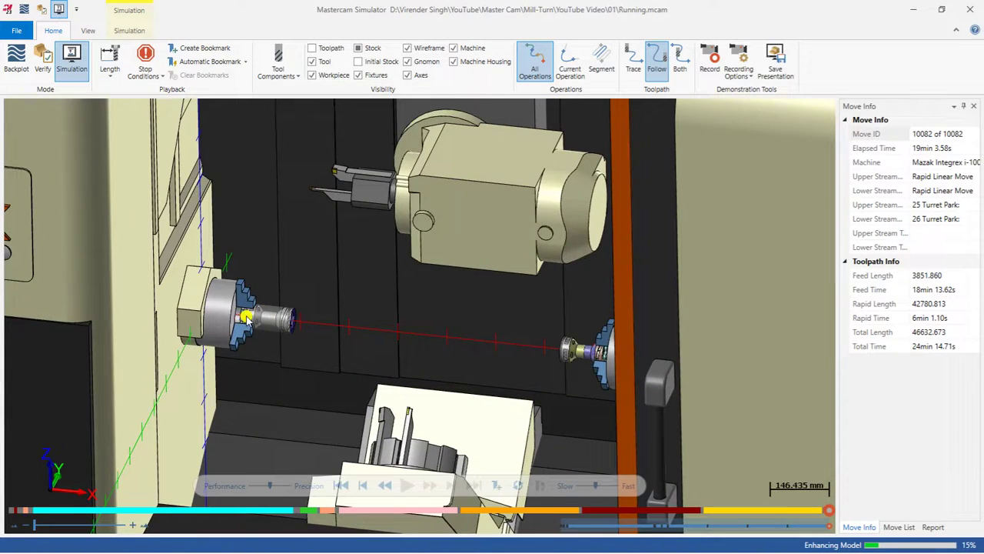
pyautogui.scroll(-1, 246, 317)
pyautogui.moveTo(508, 346)
pyautogui.mouseDown(button='middle')
pyautogui.moveTo(501, 334)
pyautogui.moveTo(523, 329)
pyautogui.moveTo(514, 336)
pyautogui.moveTo(523, 344)
pyautogui.mouseUp(button='middle')
pyautogui.scroll(8, 523, 344)
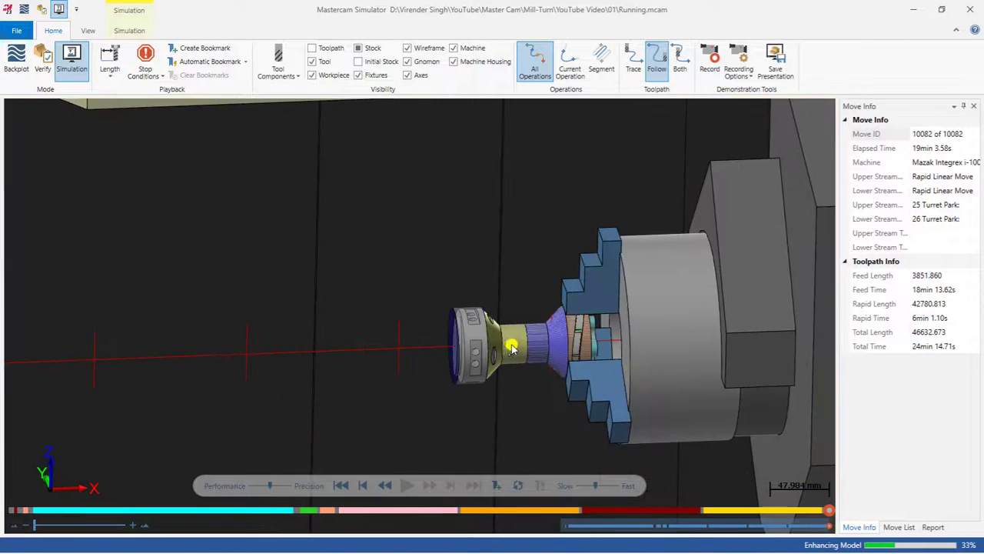
pyautogui.moveTo(435, 336); pyautogui.dragTo(438, 339, button='middle')
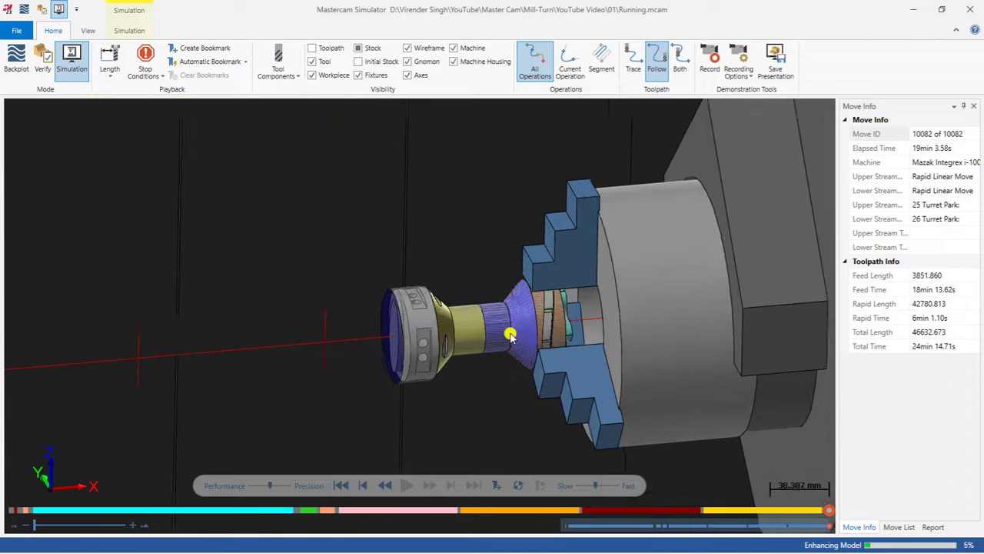
# Step: Turn off Color Loop for the machined stock with a close view of the part in the right spindle
pyautogui.scroll(3, 508, 330)
pyautogui.click(131, 30)
pyautogui.click(13, 60)
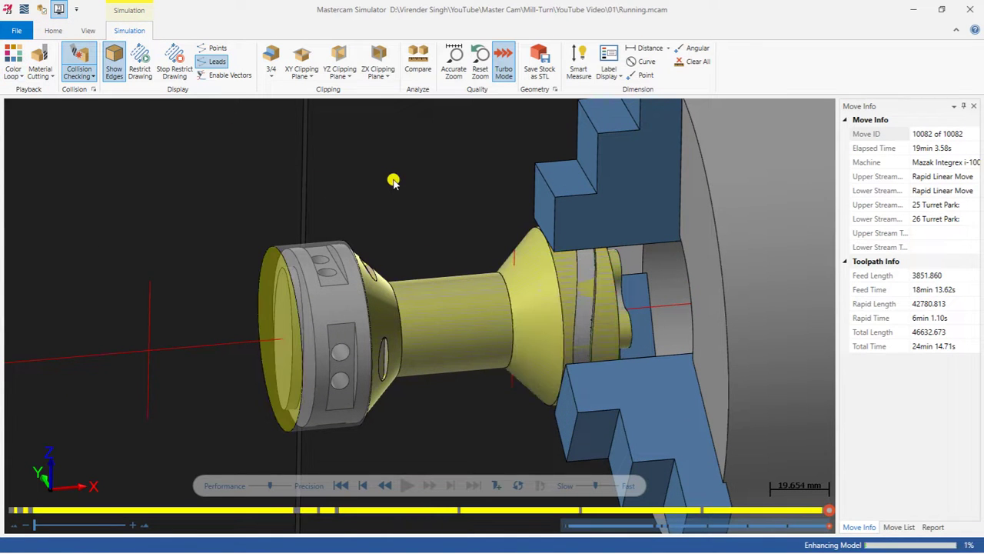